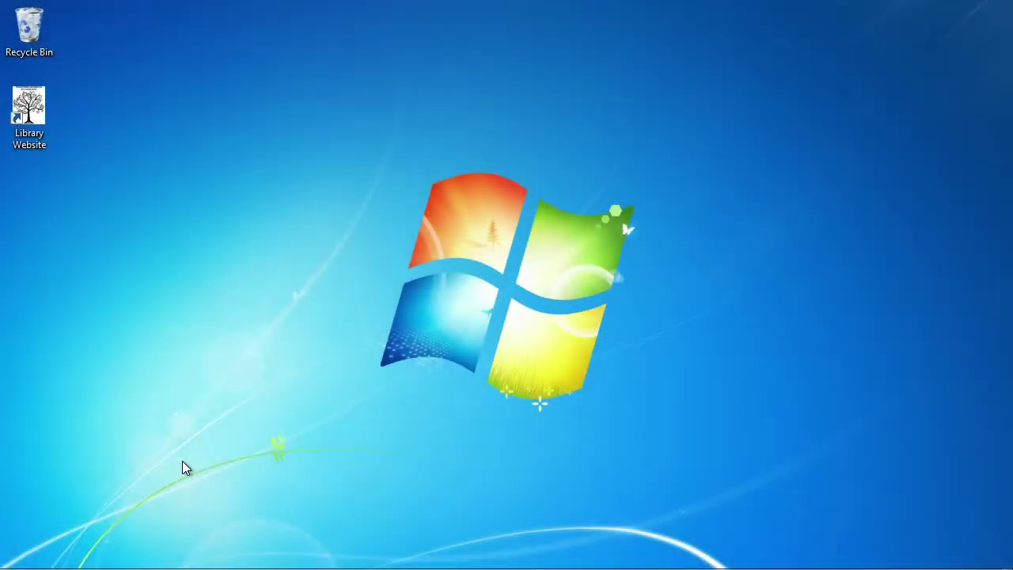
# - Reveal the taskbar and bring the Chrome window showing Google to the front
pyautogui.moveTo(183, 568)
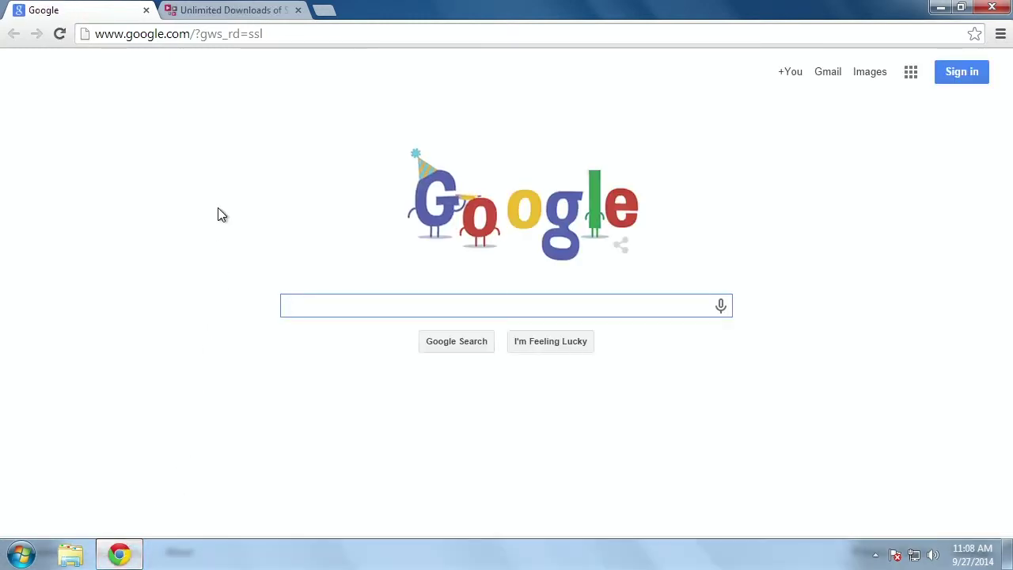
# - Close the extra tab and search Google for 'mandelbulb 3d'
pyautogui.click(297, 9)
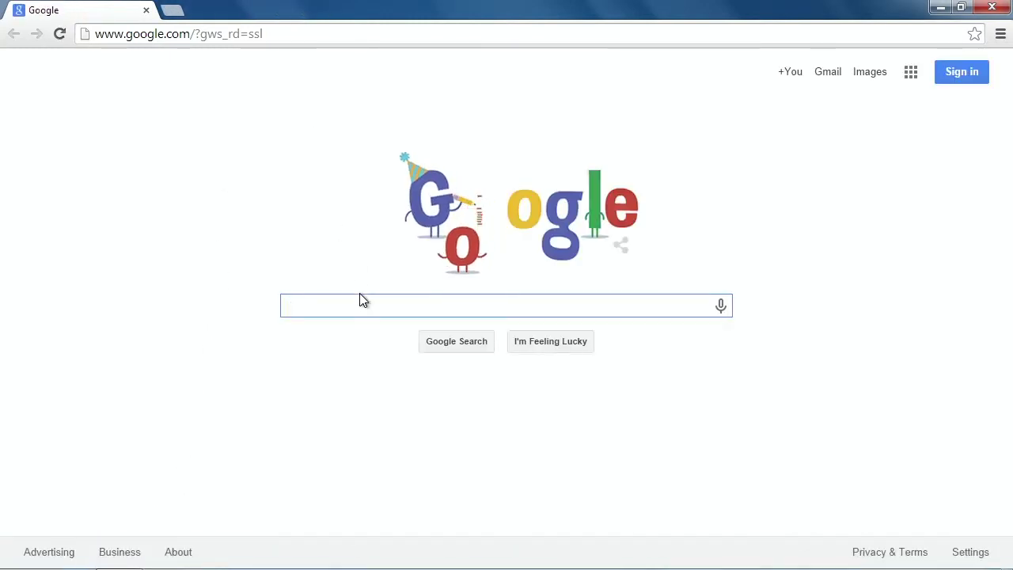
pyautogui.write('mand')
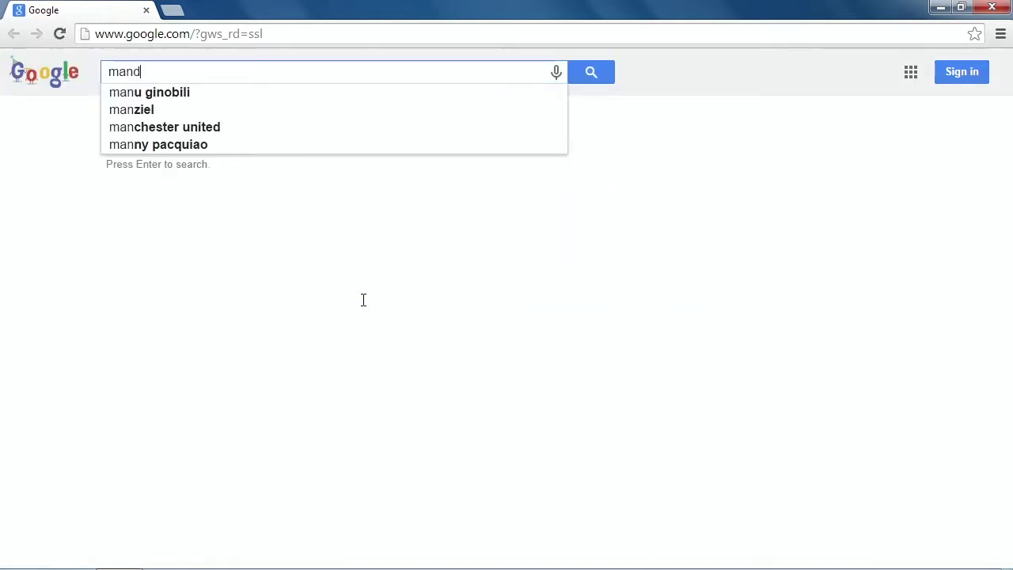
pyautogui.write('elbulb ')
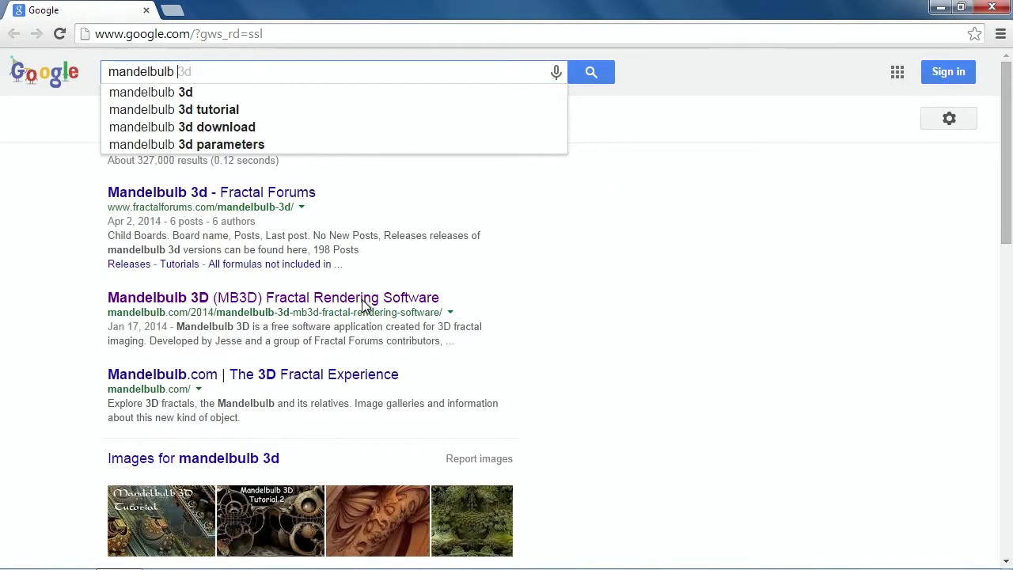
pyautogui.write('3d')
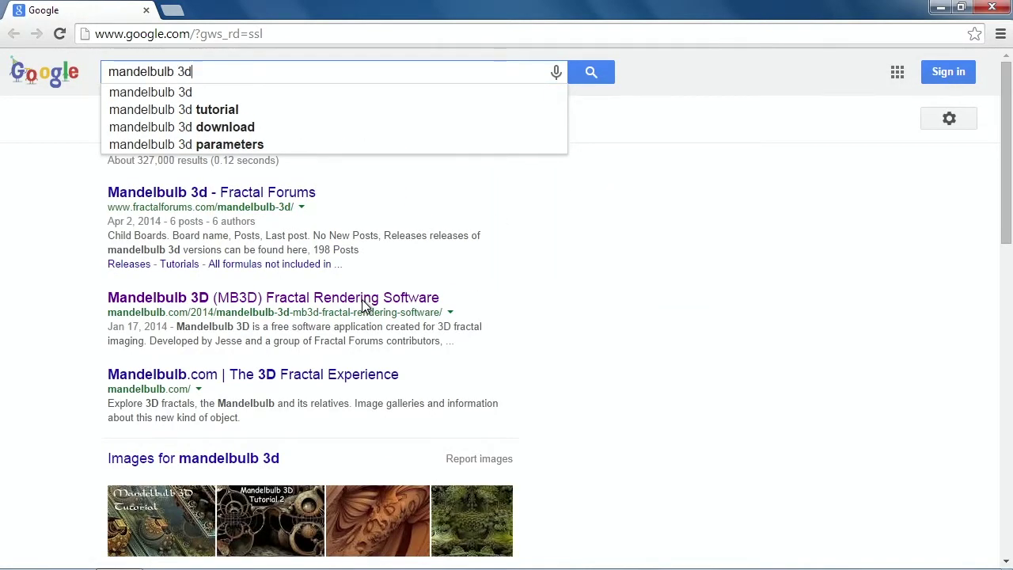
pyautogui.press('Return')
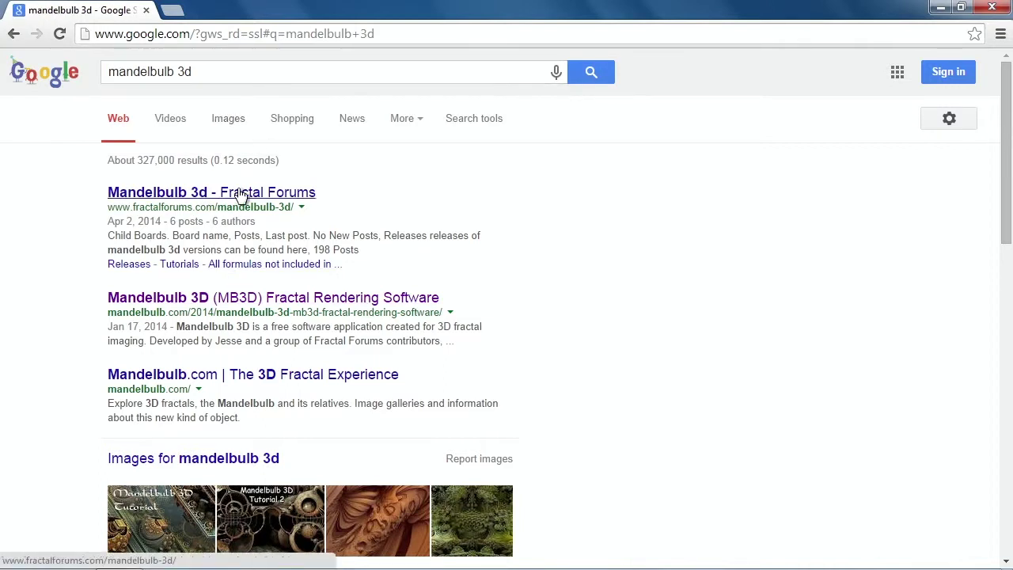
# - Browse the Google Images results for mandelbulb 3d down and back up
pyautogui.click(218, 125)
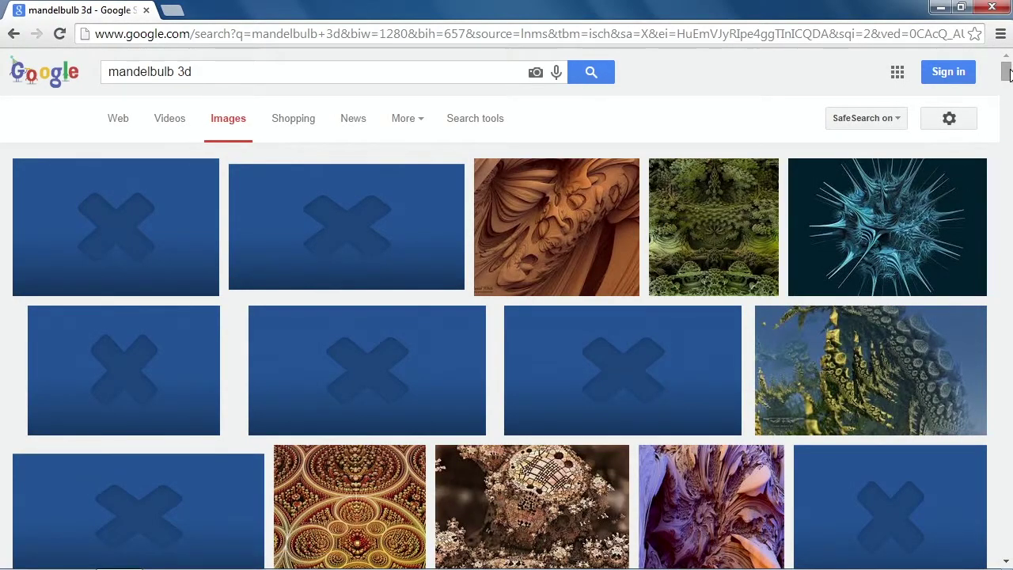
pyautogui.moveTo(1007, 73); pyautogui.dragTo(1010, 152)
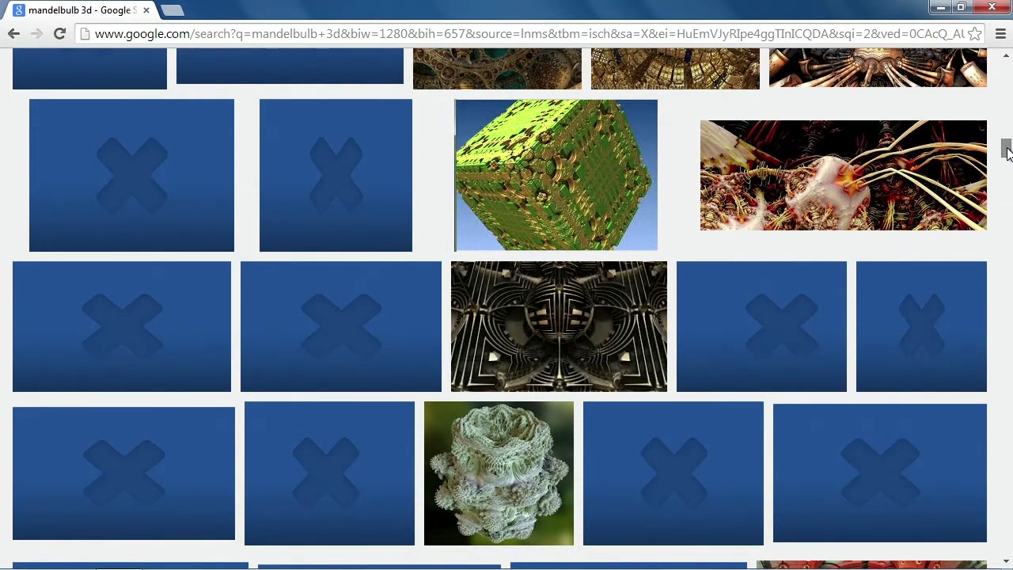
pyautogui.moveTo(1008, 150); pyautogui.dragTo(1007, 68)
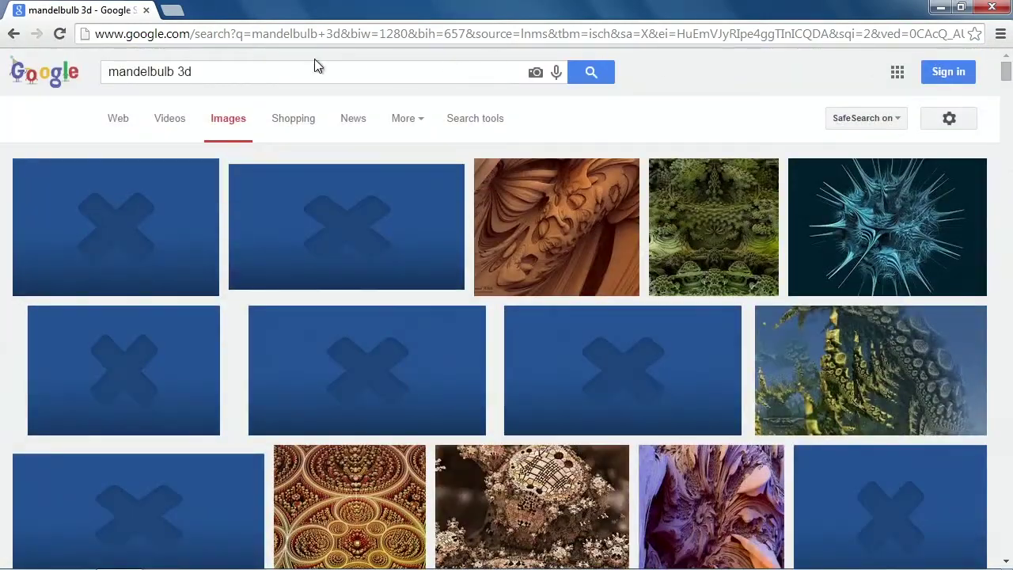
# - Open the mandelbulb.com MB3D article and follow its version 1.8.9 Windows download link
pyautogui.click(127, 129)
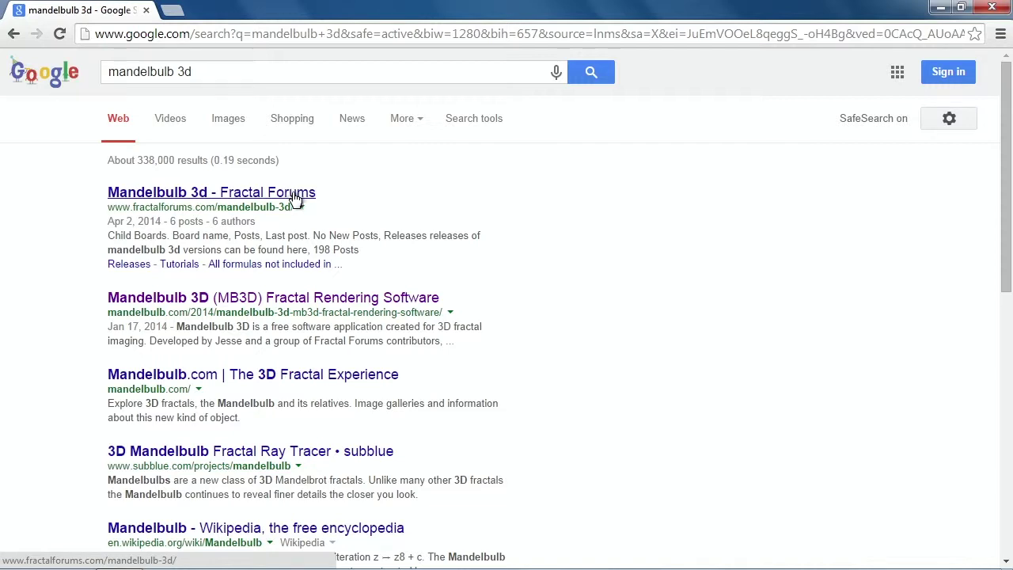
pyautogui.click(311, 299)
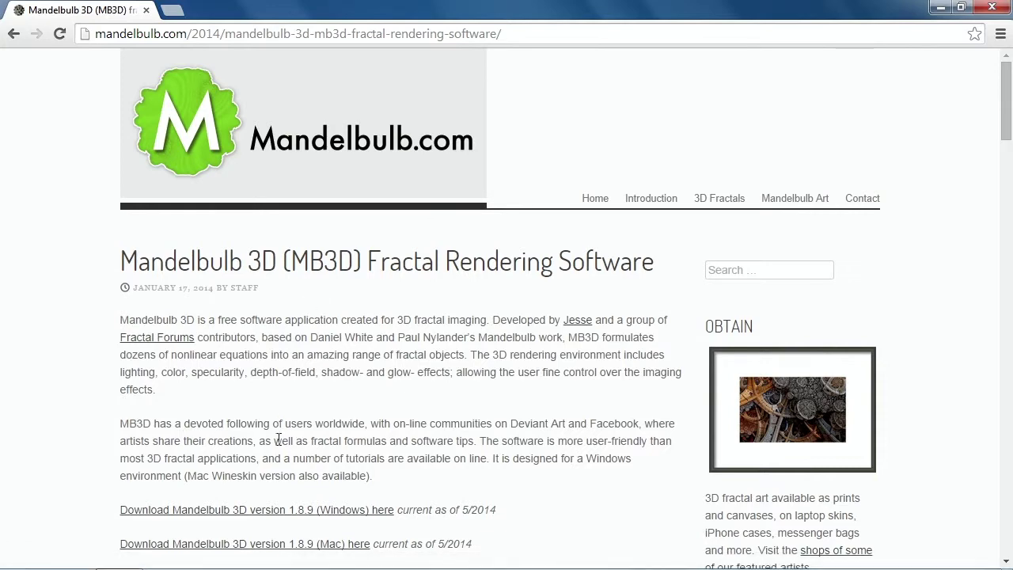
pyautogui.scroll(-1, 304, 457)
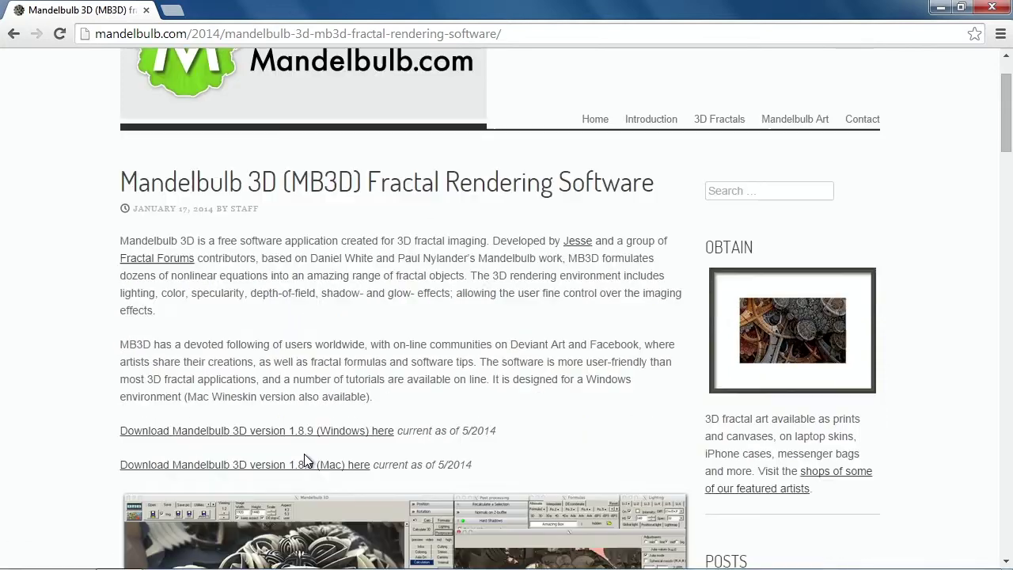
pyautogui.scroll(-1, 305, 460)
pyautogui.click(344, 353)
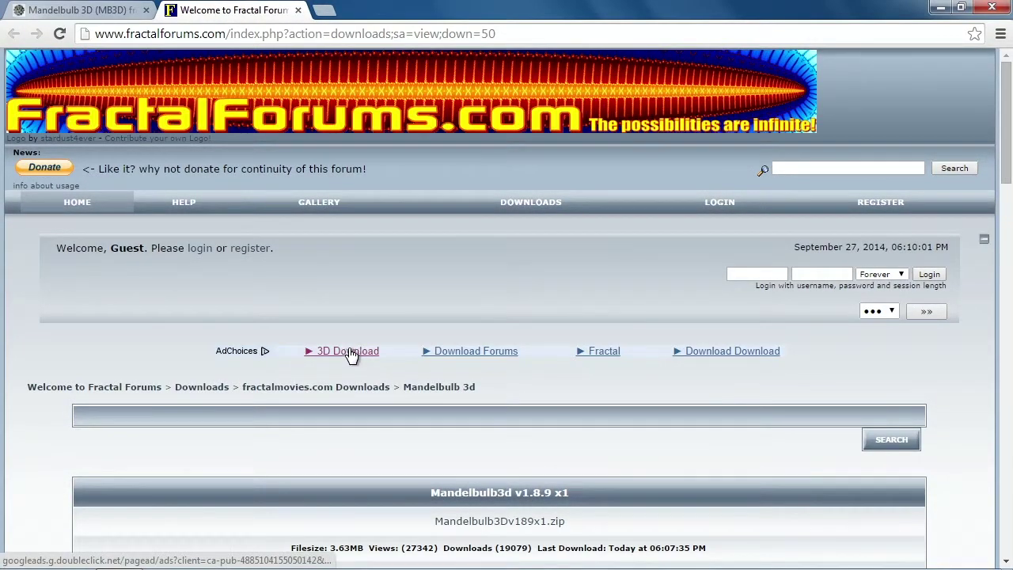
# - Download Mandelbulb3Dv189x1.zip from the v1.8.9 x1 entry and open its download options
pyautogui.scroll(-2, 455, 324)
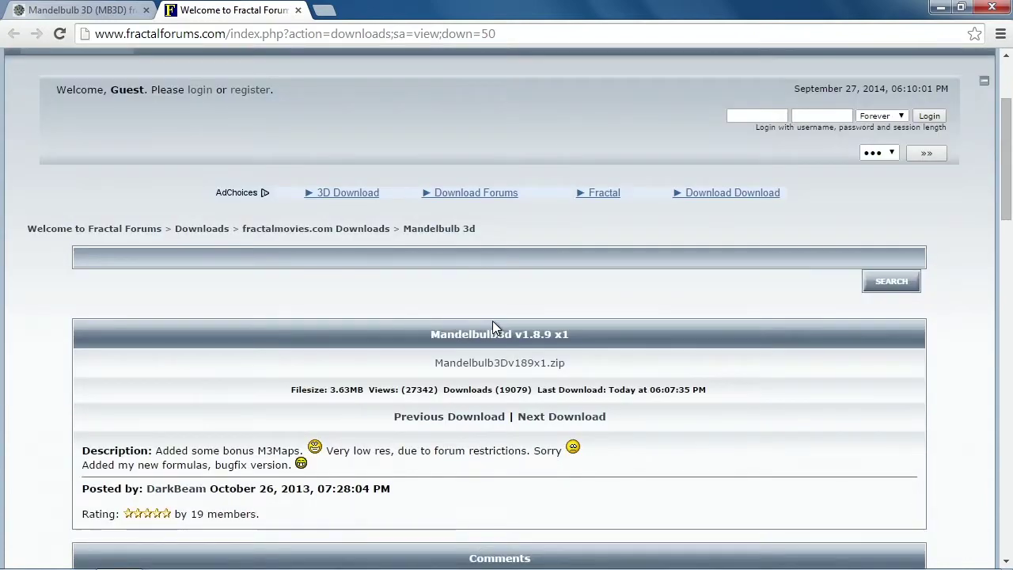
pyautogui.click(521, 367)
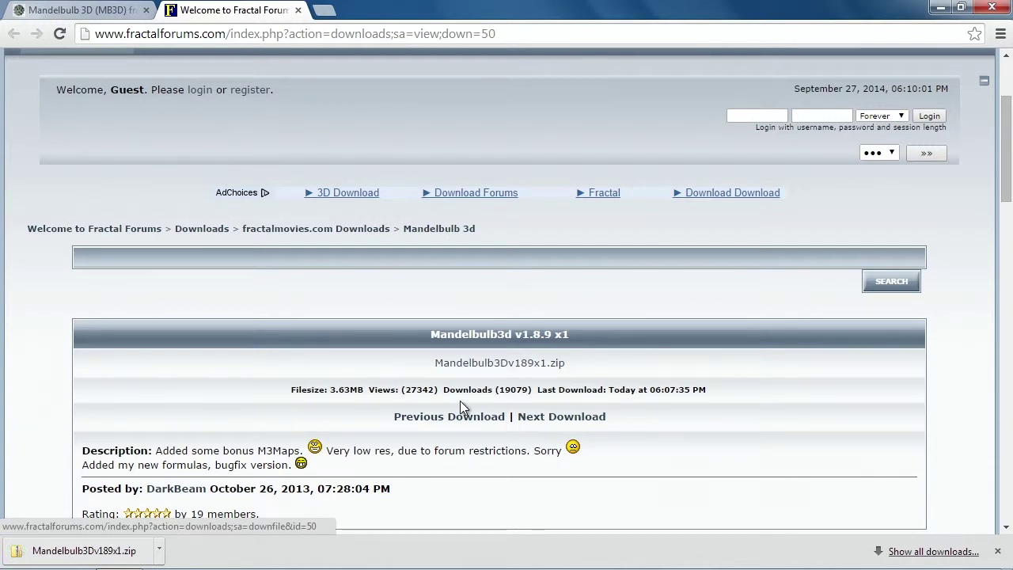
pyautogui.click(157, 552)
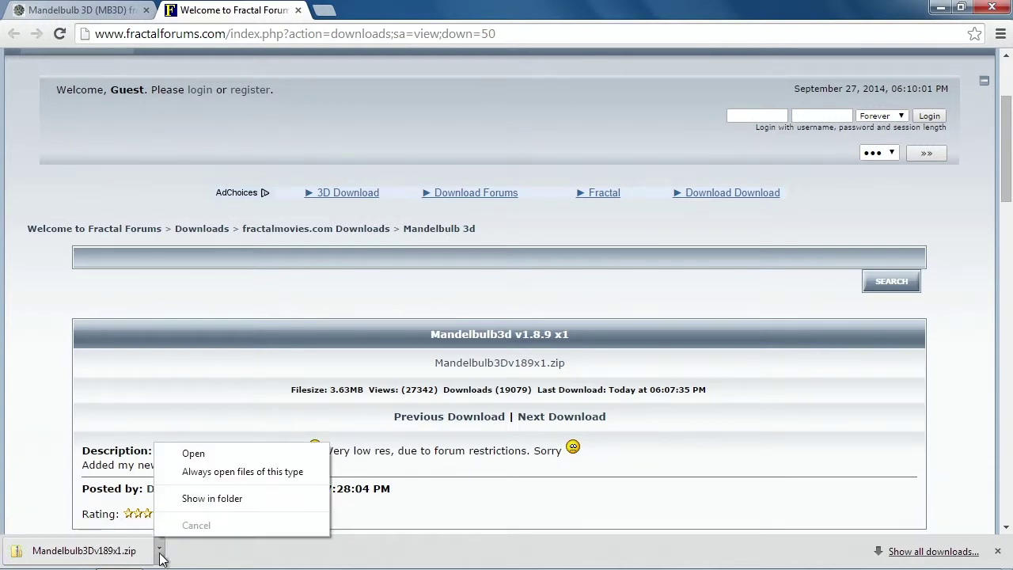
# - Extract all files of Mandelbulb3Dv189x1.zip to C:\Mandelbulb3Dv189x1
pyautogui.click(203, 499)
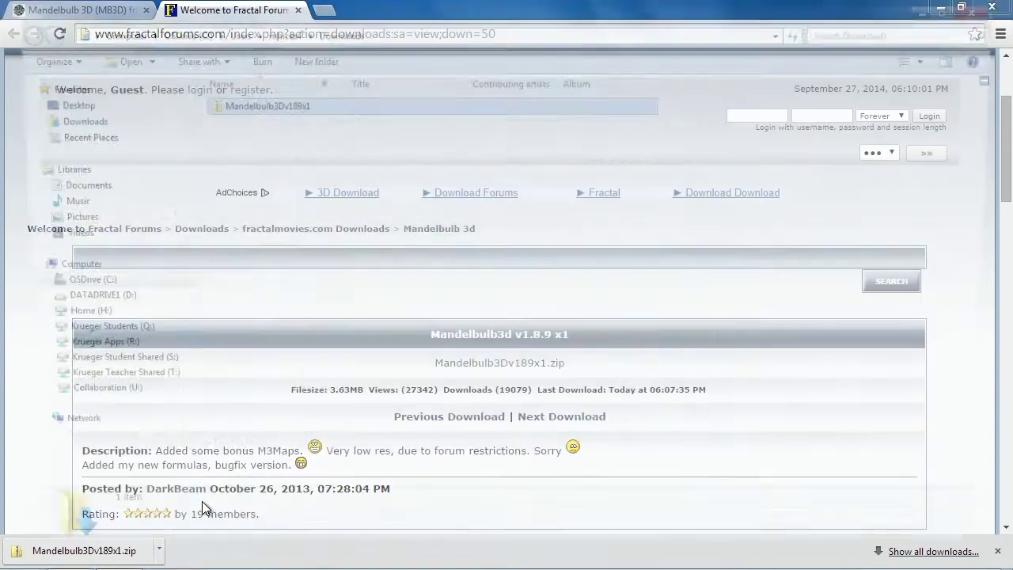
pyautogui.doubleClick(255, 103)
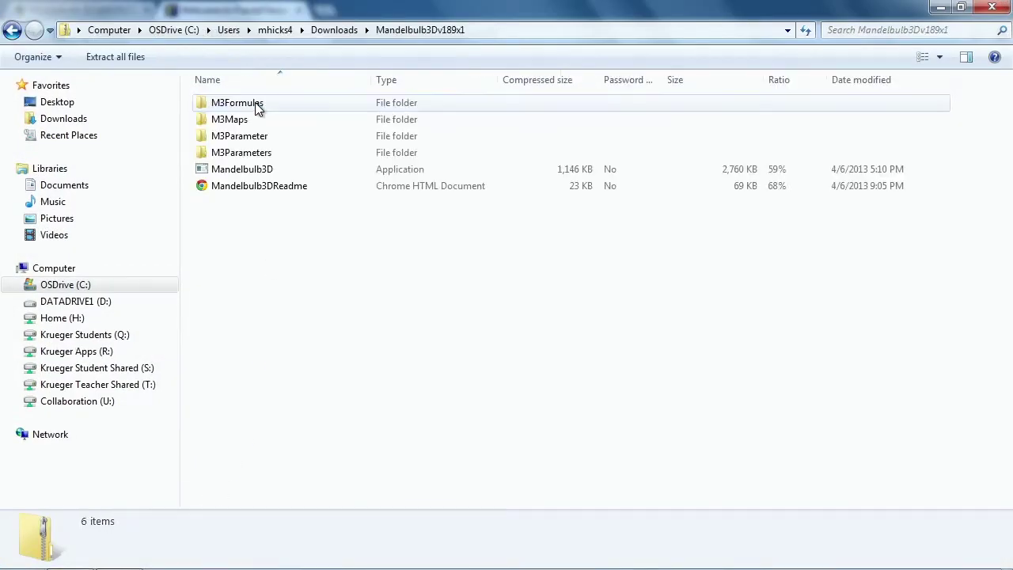
pyautogui.click(121, 57)
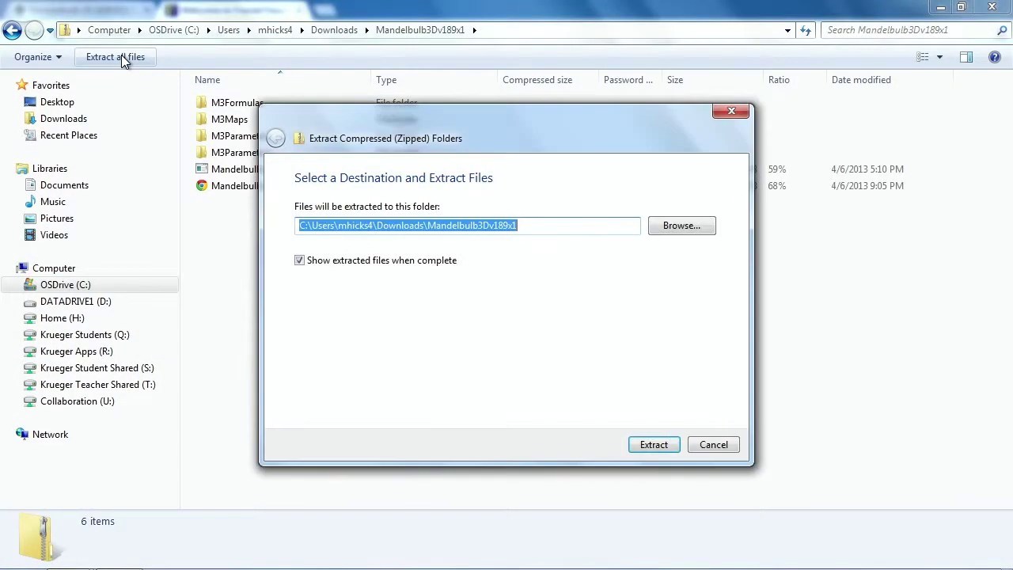
pyautogui.click(313, 225)
pyautogui.moveTo(313, 226); pyautogui.dragTo(425, 227)
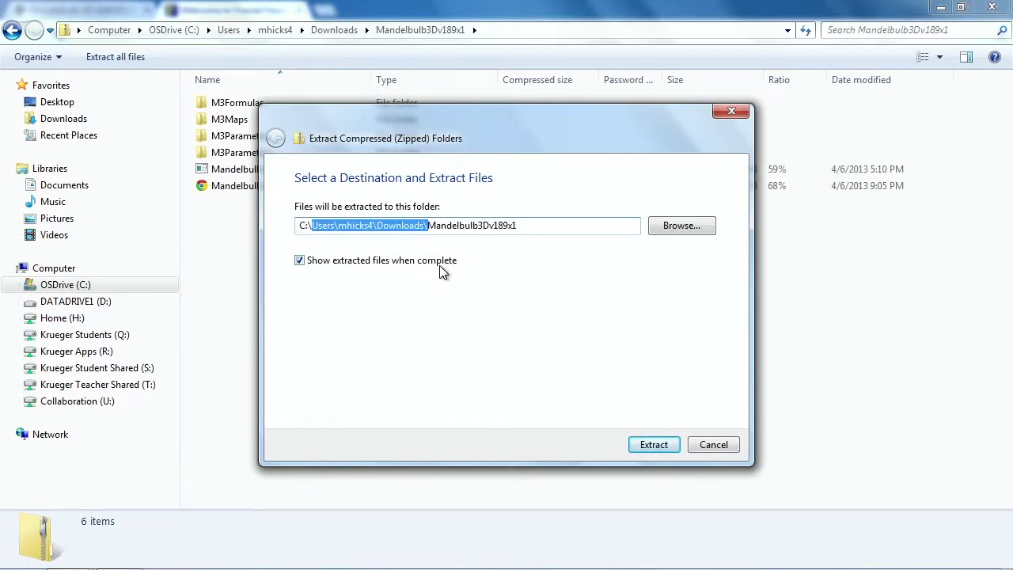
pyautogui.press('BackSpace')
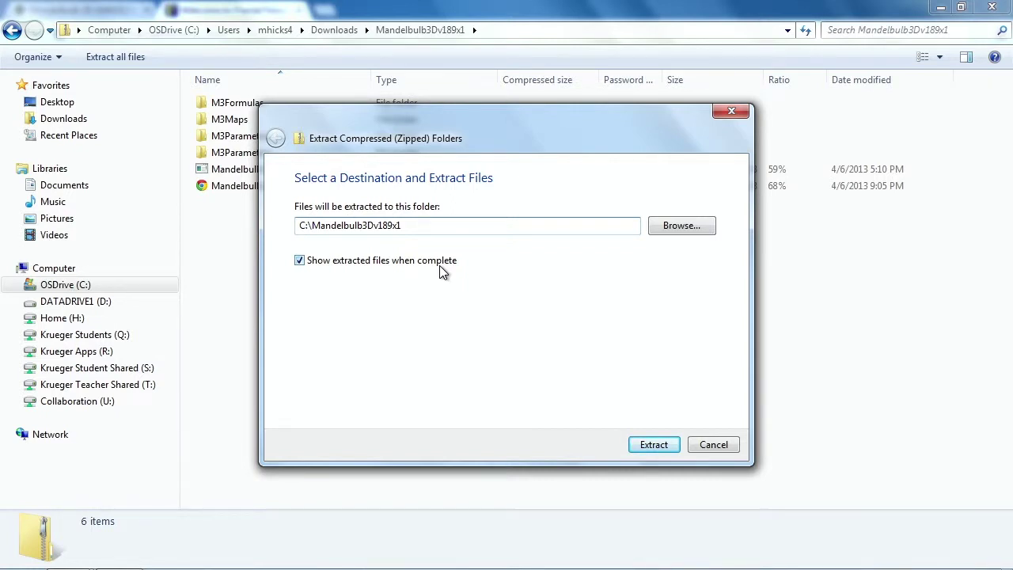
pyautogui.press('Return')
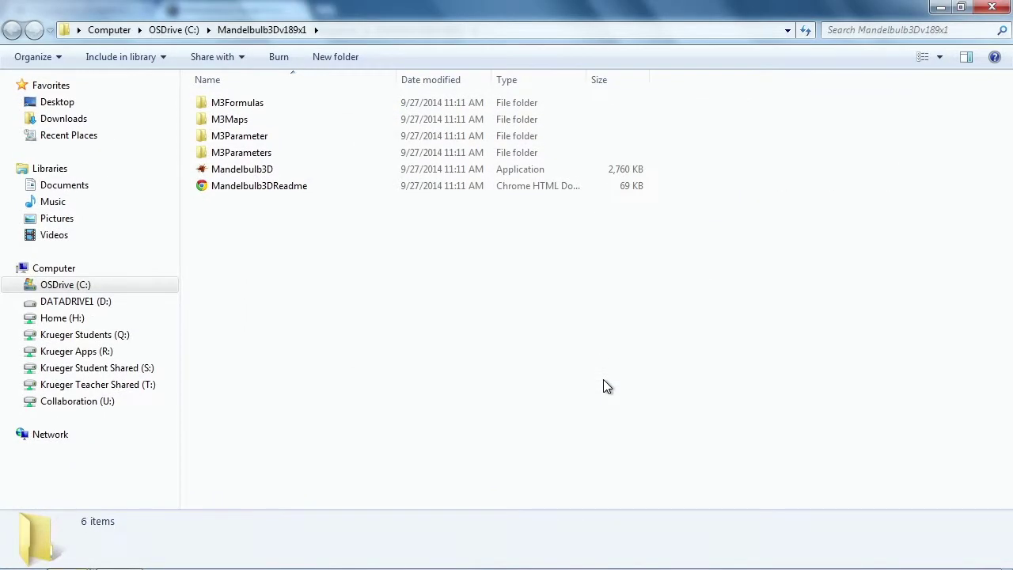
# - Look in M3Parameters, try opening '6 AM - Torii temple.m3p', and dismiss the error
pyautogui.doubleClick(261, 153)
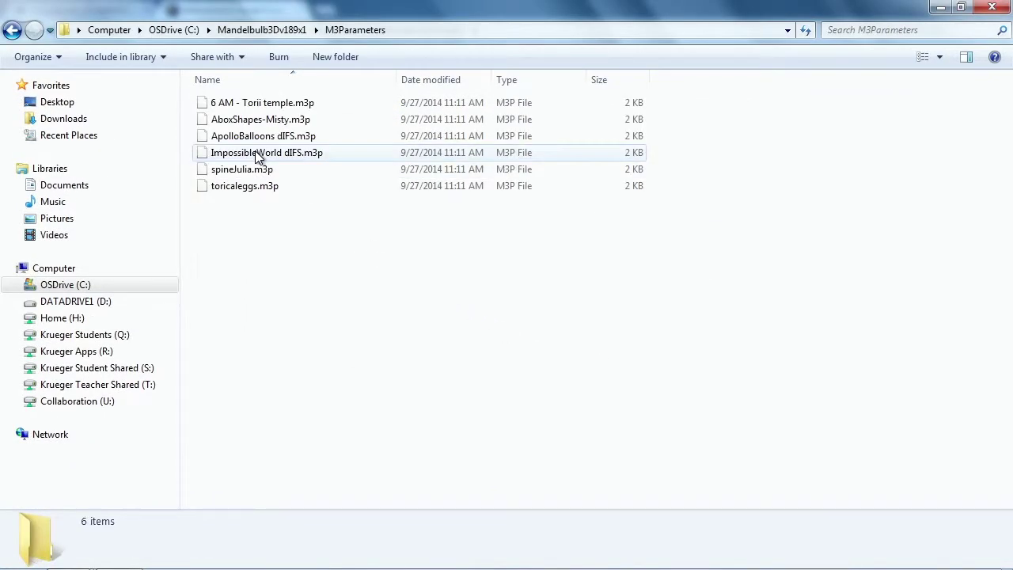
pyautogui.doubleClick(262, 105)
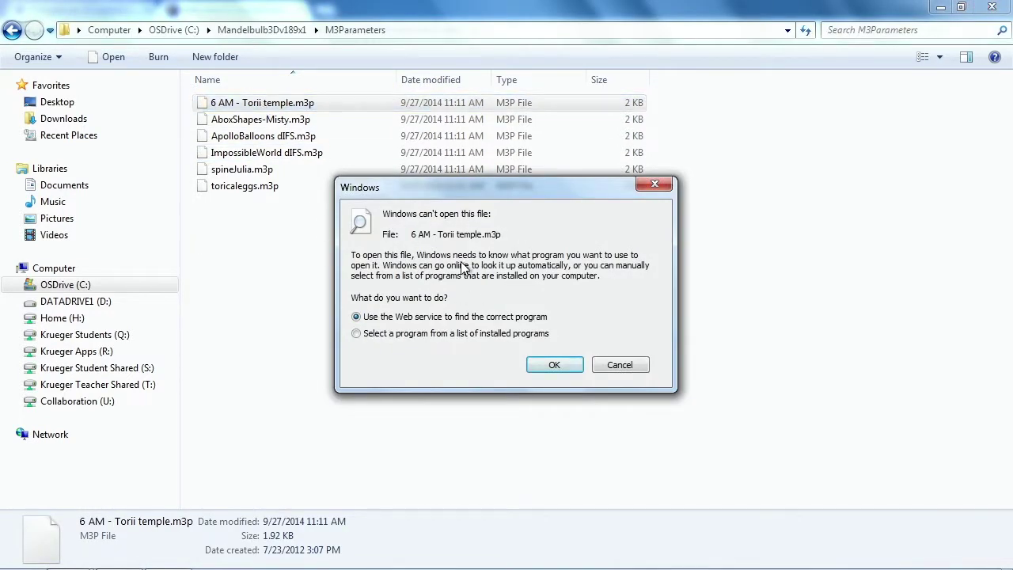
pyautogui.click(625, 367)
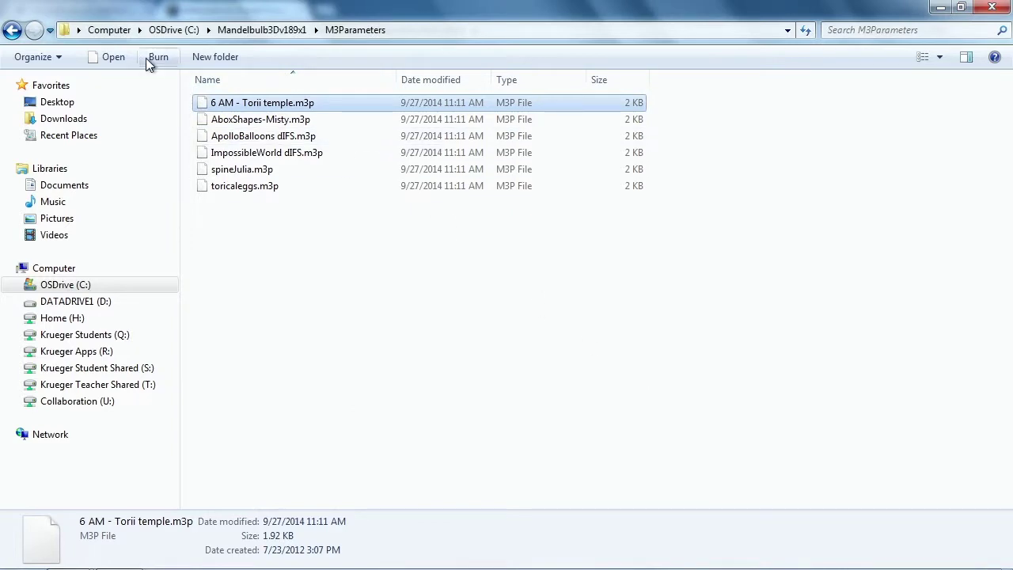
# - Launch the Mandelbulb3D application from C:\Mandelbulb3Dv189x1, confirming the security prompt
pyautogui.click(243, 29)
pyautogui.doubleClick(237, 168)
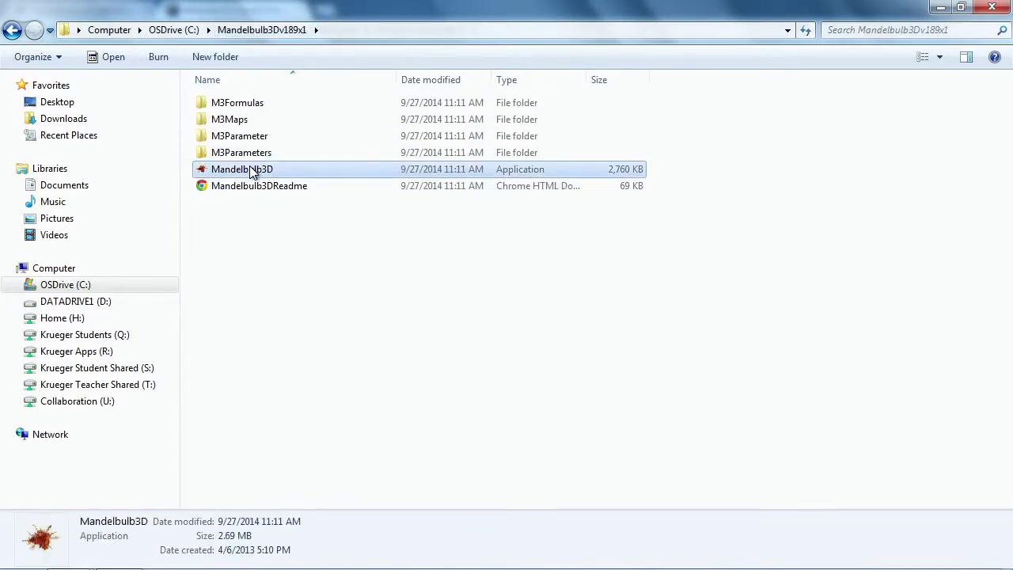
pyautogui.click(551, 307)
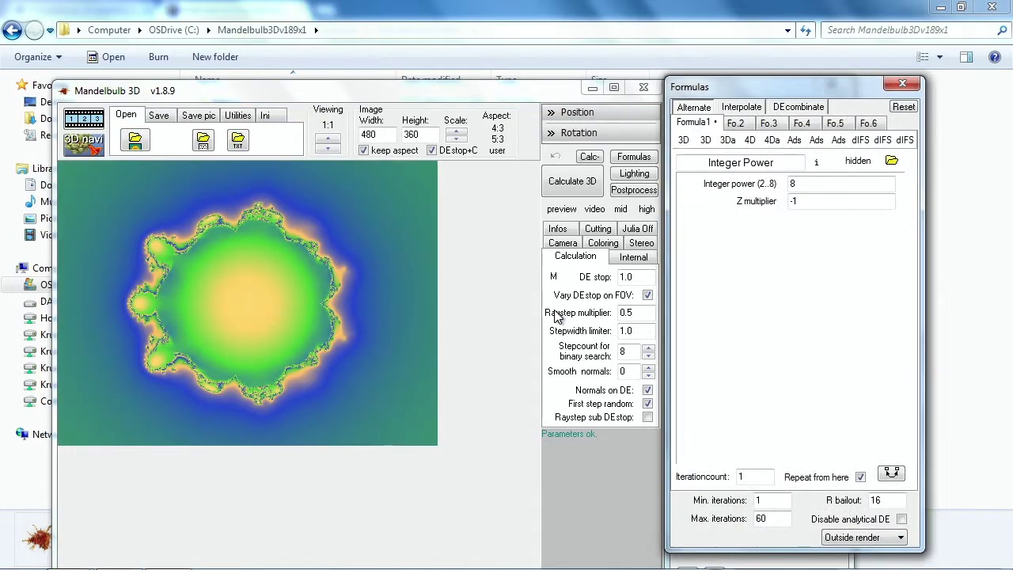
# - Reposition and enlarge the main window and move the Formulas panel aside
pyautogui.moveTo(558, 91); pyautogui.dragTo(539, 41)
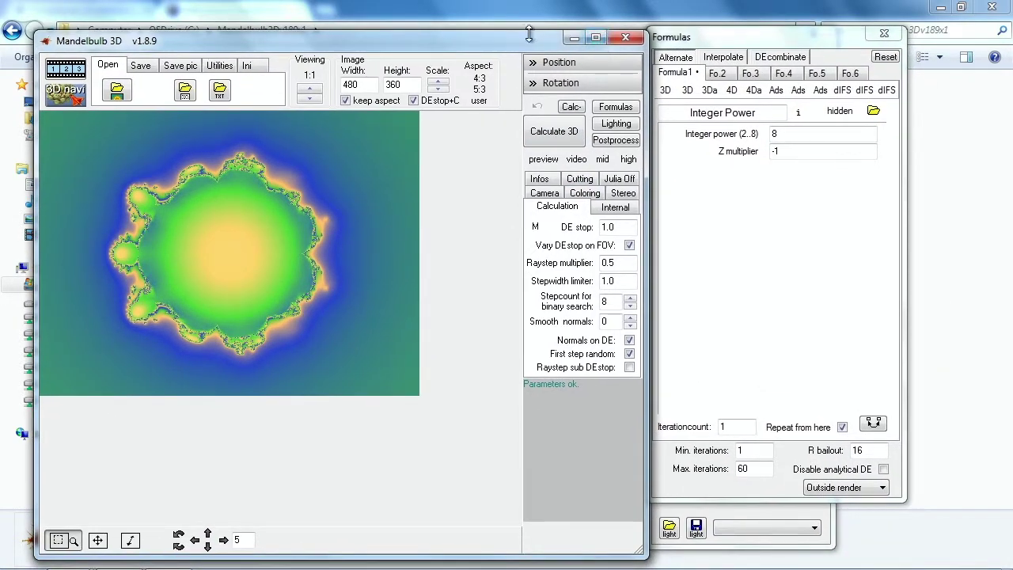
pyautogui.moveTo(530, 45); pyautogui.dragTo(495, 17)
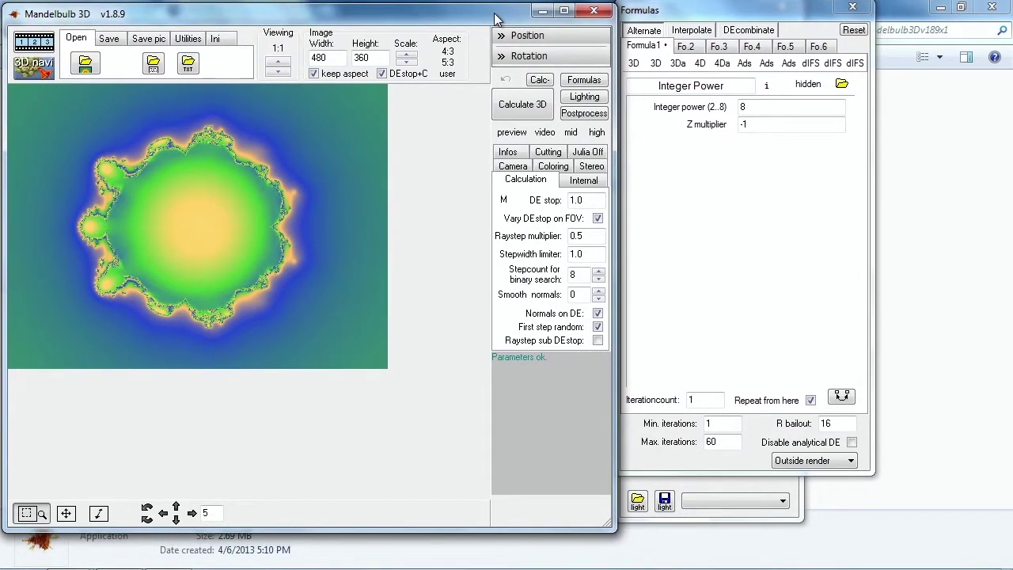
pyautogui.moveTo(612, 525); pyautogui.dragTo(642, 559)
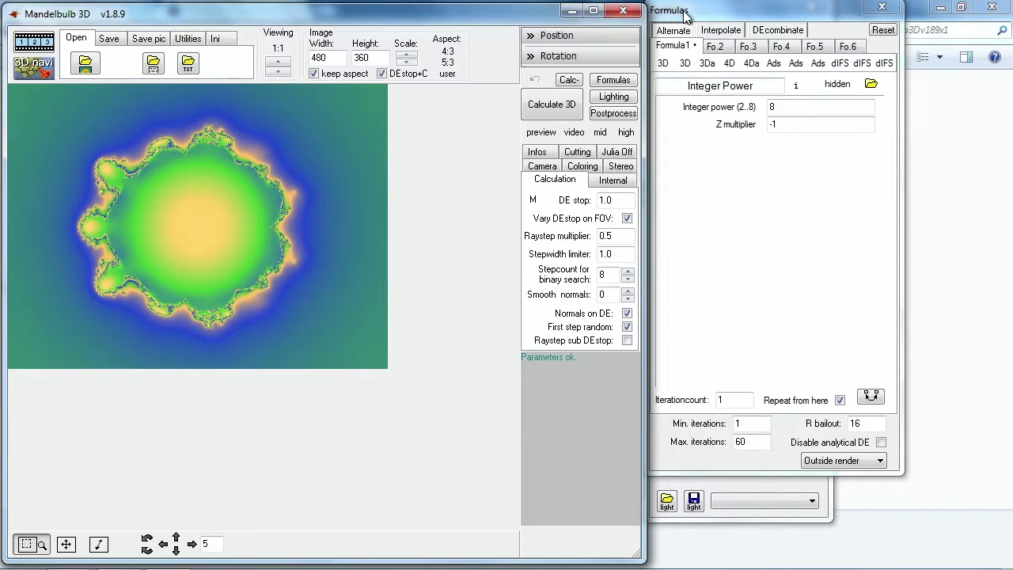
pyautogui.moveTo(686, 15)
pyautogui.mouseDown()
pyautogui.moveTo(873, 14)
pyautogui.moveTo(701, 14)
pyautogui.mouseUp()
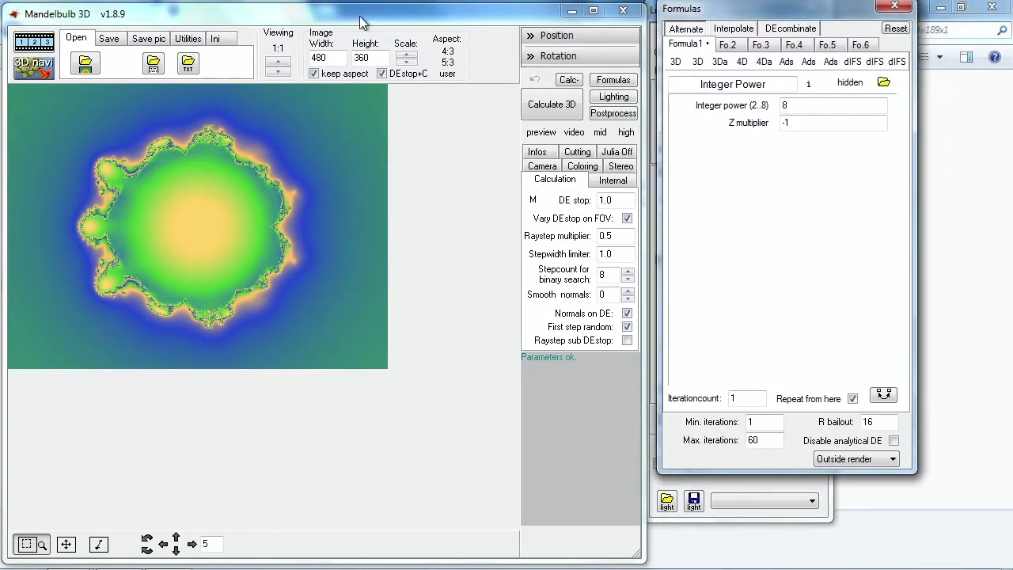
# - Preview the 3D navigator and Animation maker windows, then close both
pyautogui.click(35, 70)
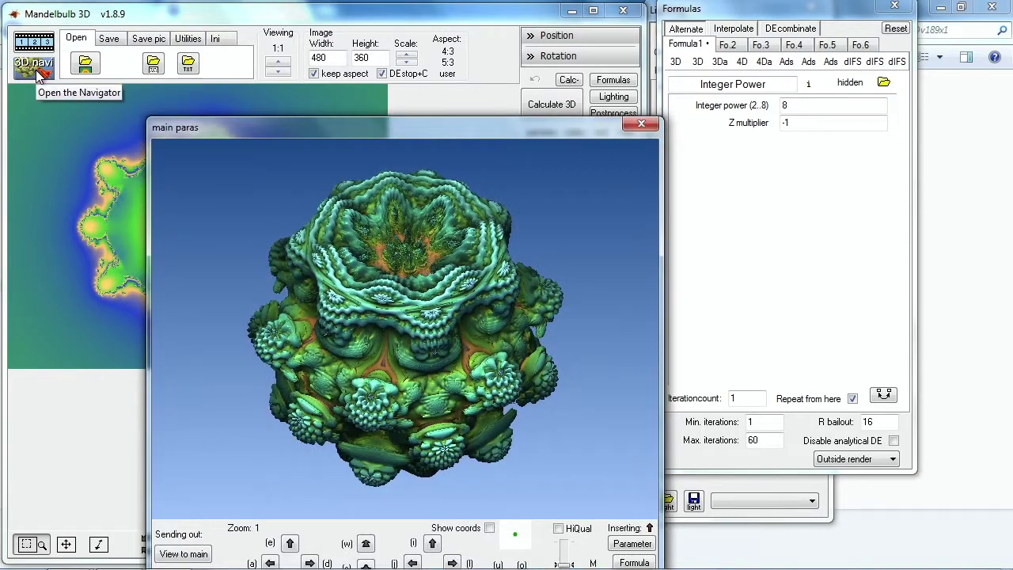
pyautogui.moveTo(569, 129); pyautogui.dragTo(771, 52)
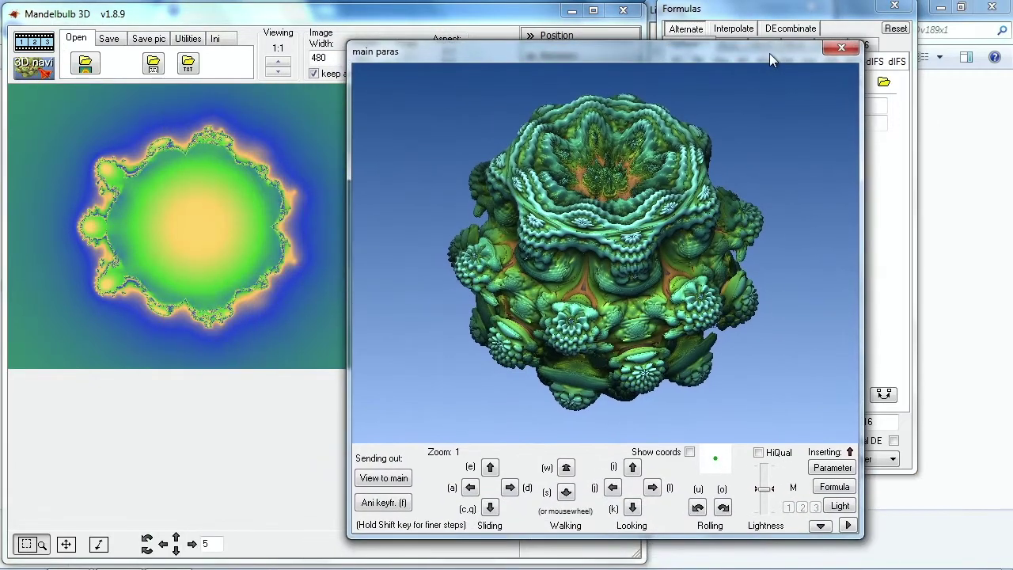
pyautogui.click(855, 45)
pyautogui.click(36, 46)
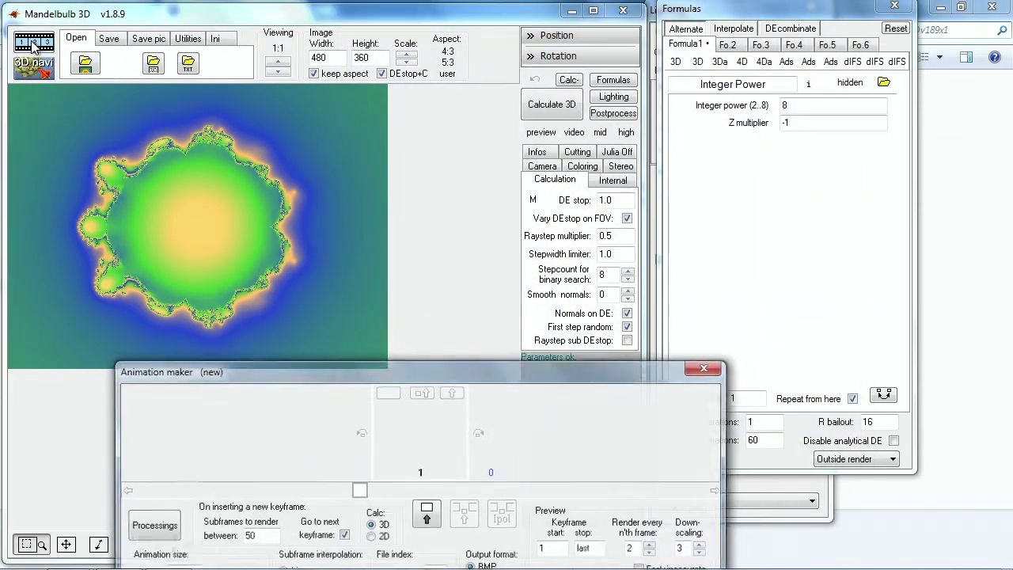
pyautogui.moveTo(251, 376); pyautogui.dragTo(245, 226)
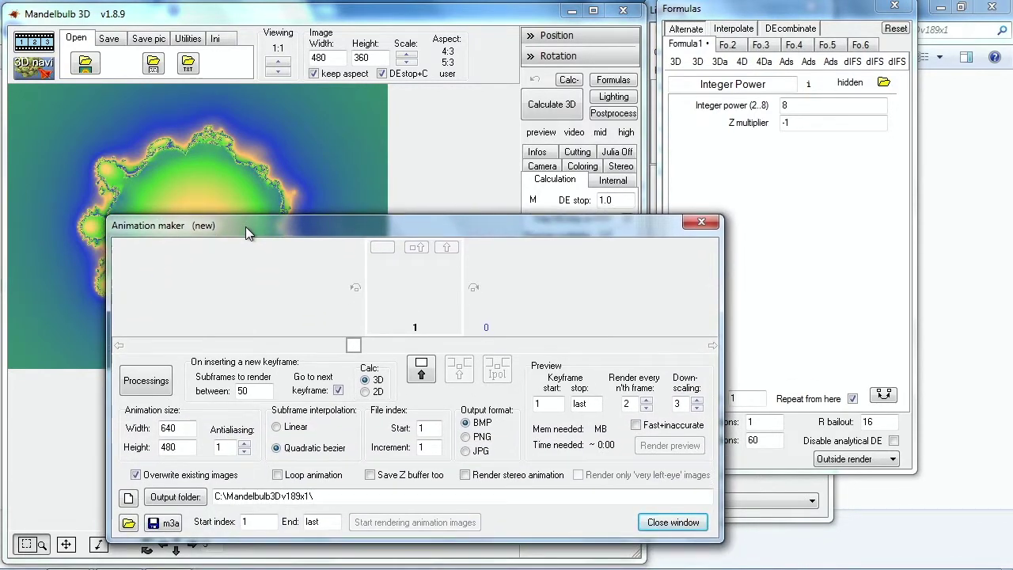
pyautogui.click(700, 224)
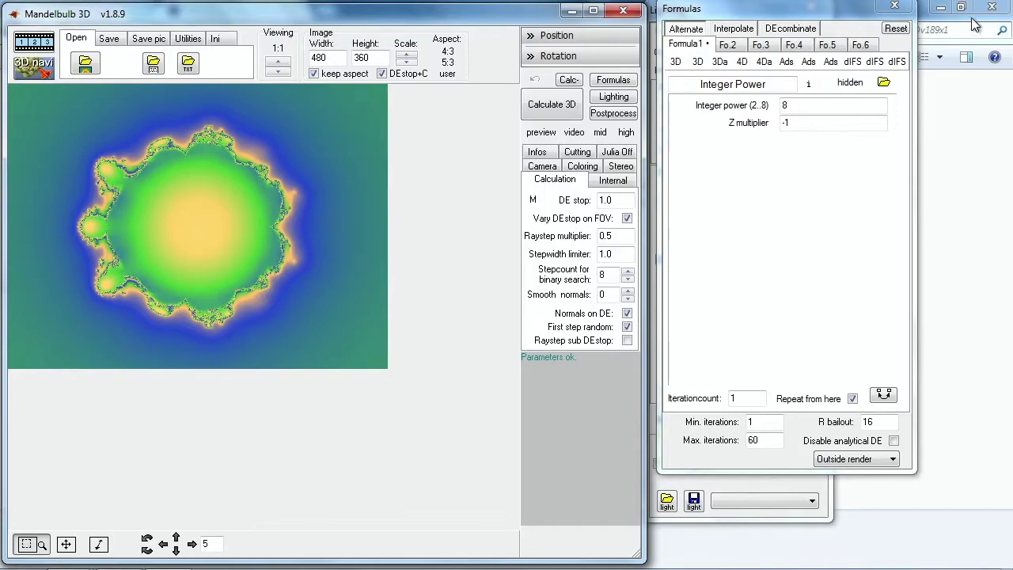
# - Minimize the file browser and close the Formulas and Lighting windows
pyautogui.click(941, 9)
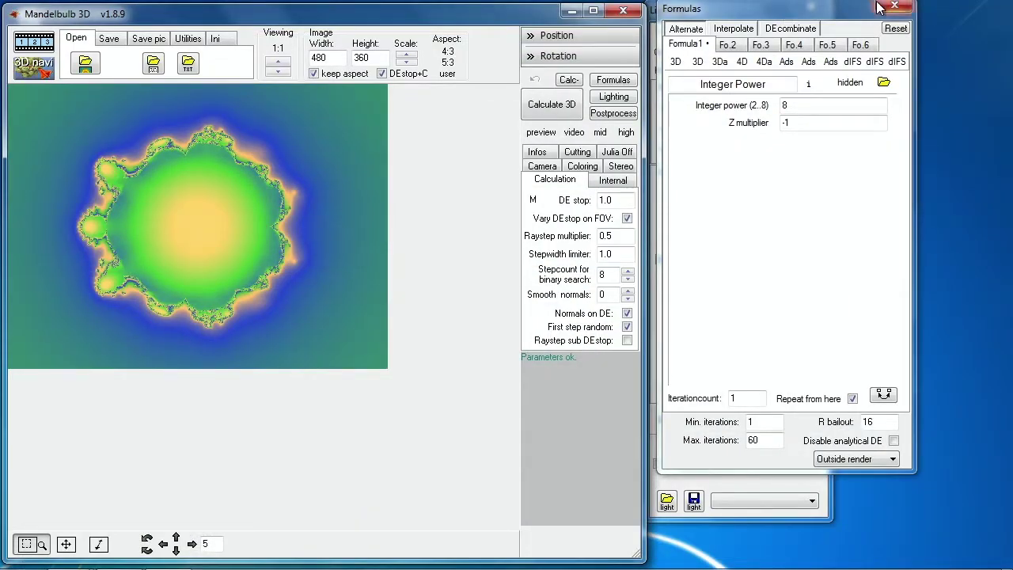
pyautogui.click(894, 7)
pyautogui.click(829, 7)
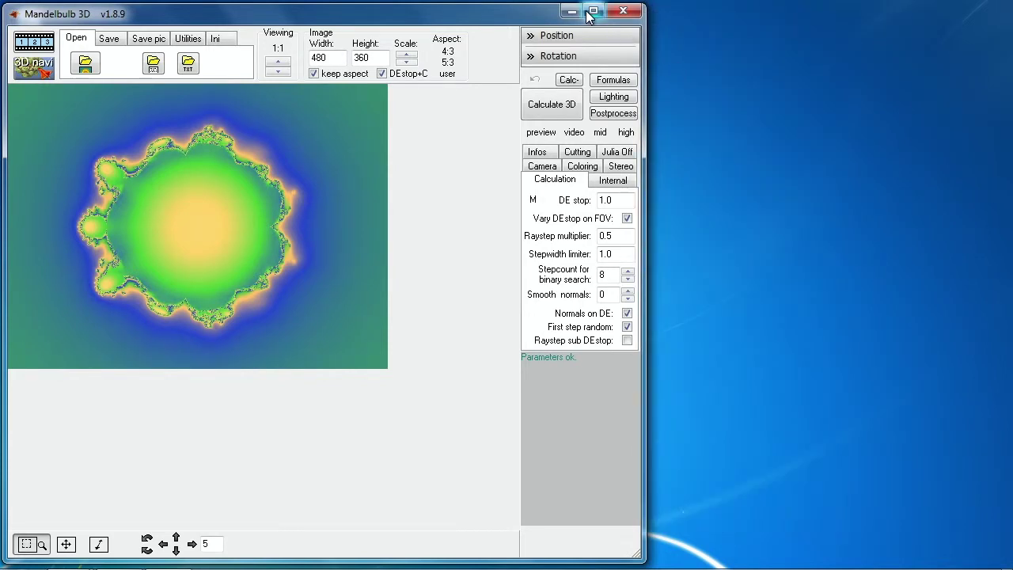
# - Maximize the main window, scale the image up to 960×720, and Calculate 3D
pyautogui.click(592, 11)
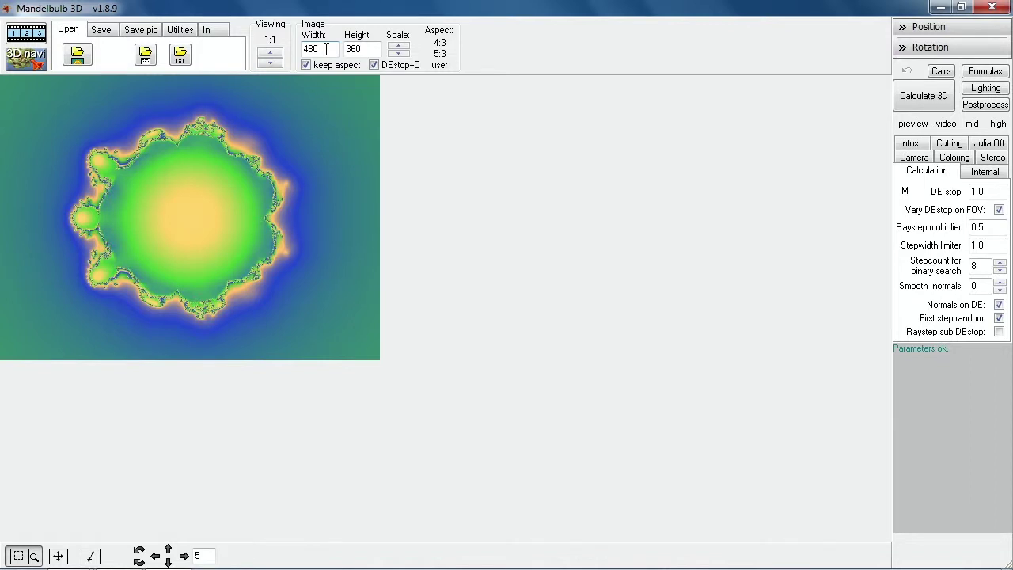
pyautogui.click(398, 45)
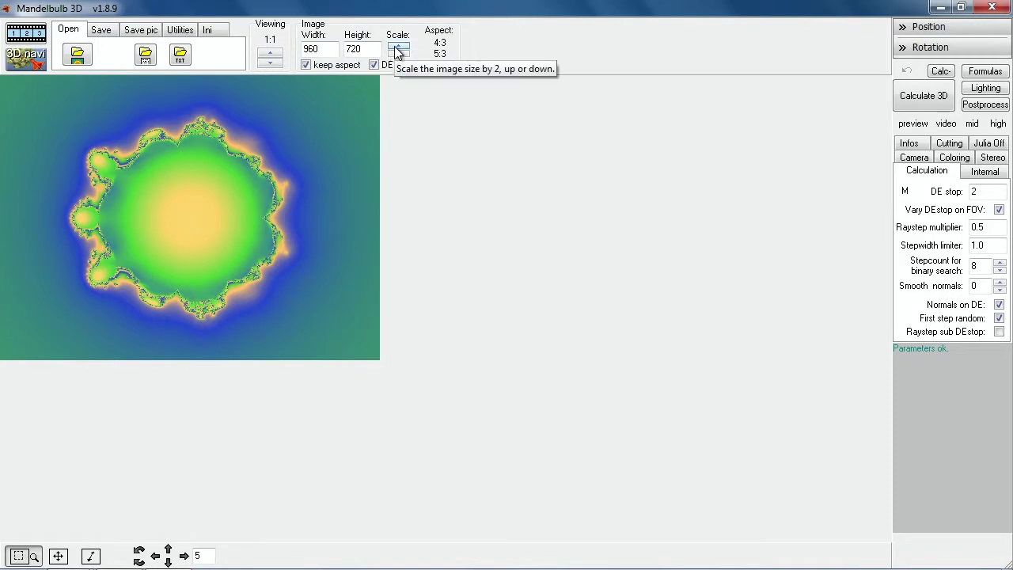
pyautogui.click(922, 98)
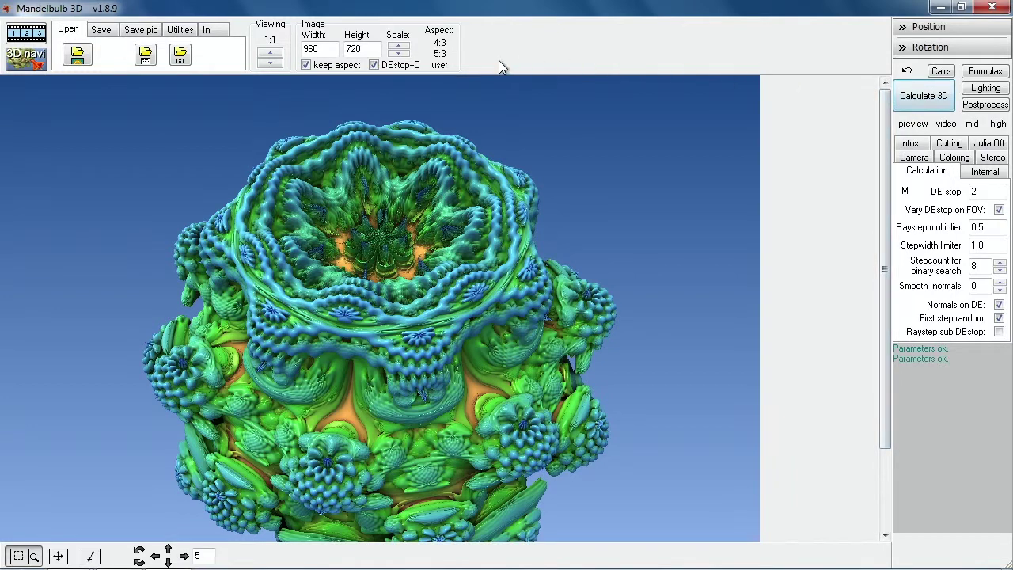
# - Unlock aspect, render at 1280×720 width, then scale the image down to 640×360
pyautogui.click(306, 65)
pyautogui.write('1280')
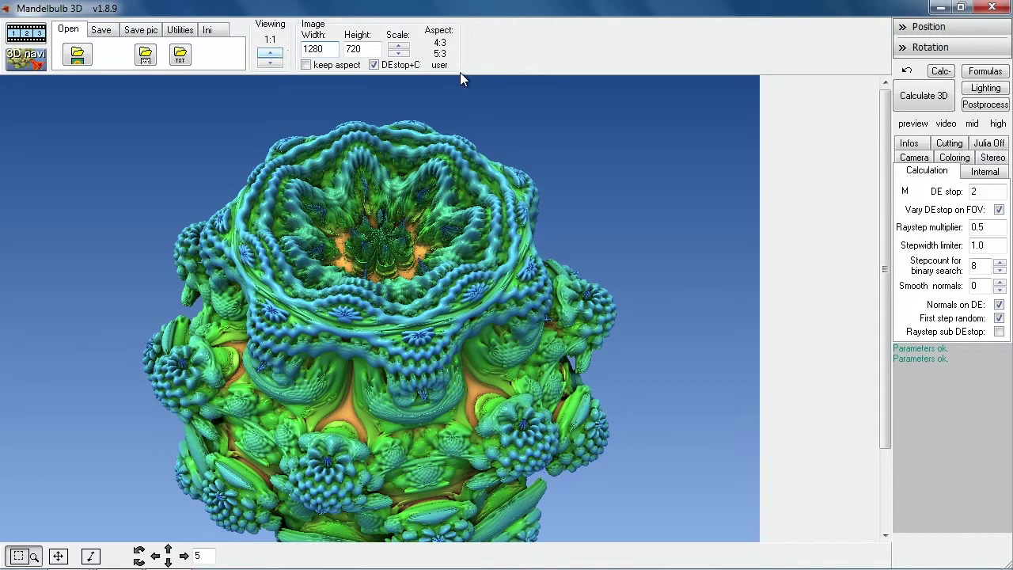
pyautogui.click(922, 96)
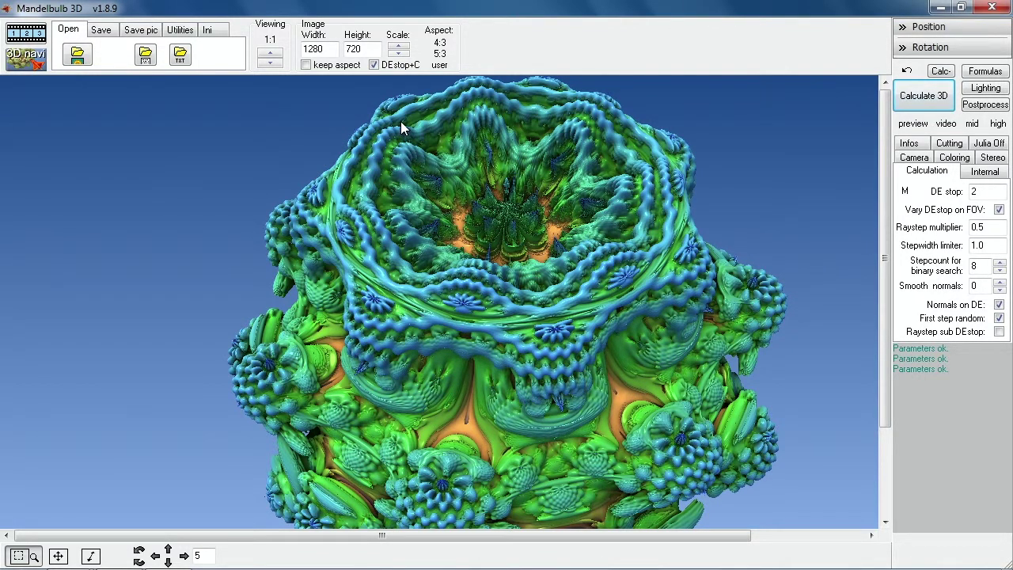
pyautogui.click(398, 54)
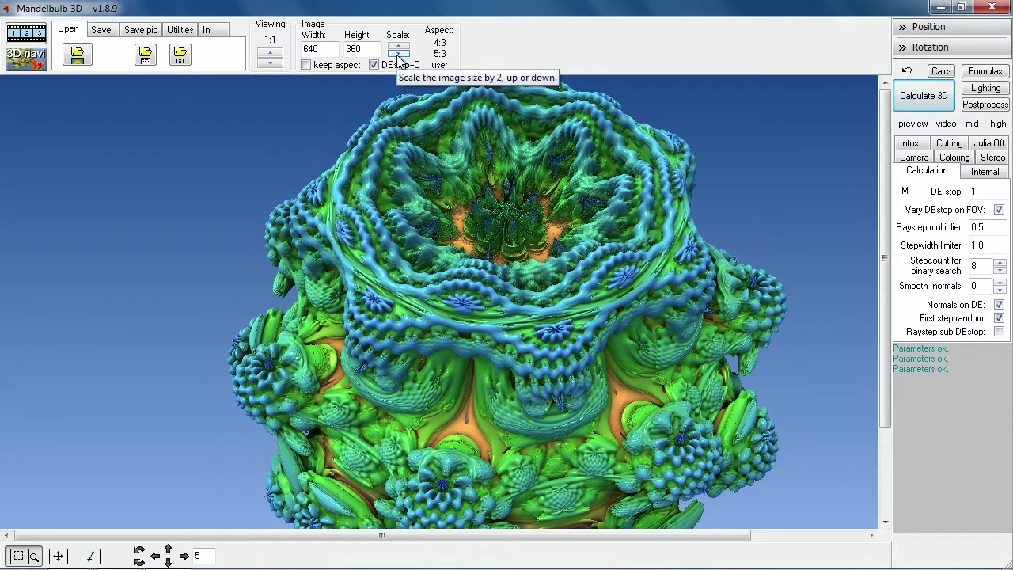
# - Run Calculate 3D to re-render the fractal at 640×360
pyautogui.click(910, 89)
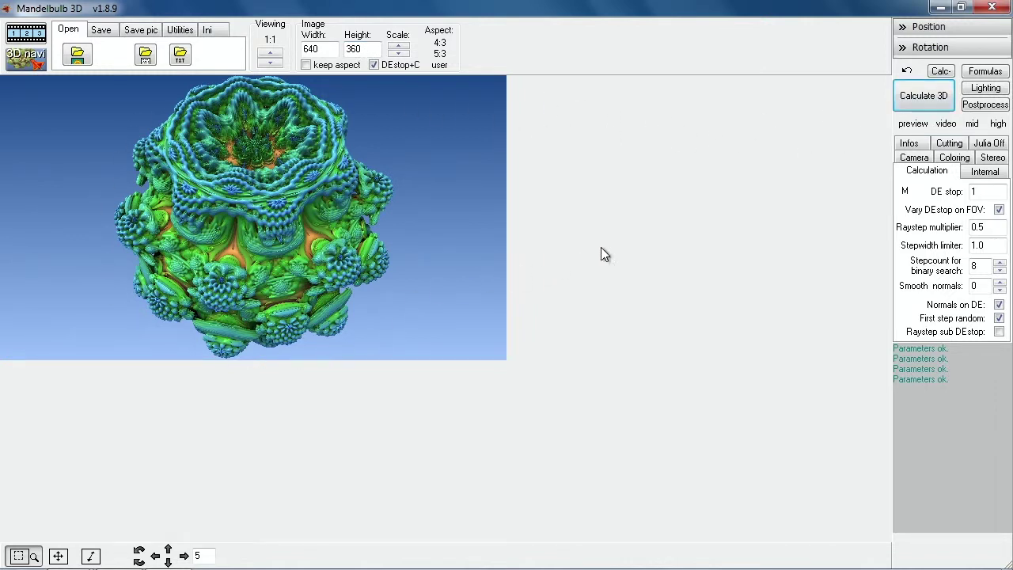
# - Open the Lighting window, then restore the main window and widen it beside the Lighting panel
pyautogui.click(982, 90)
pyautogui.moveTo(906, 11); pyautogui.dragTo(527, 17)
pyautogui.moveTo(640, 298); pyautogui.dragTo(805, 304)
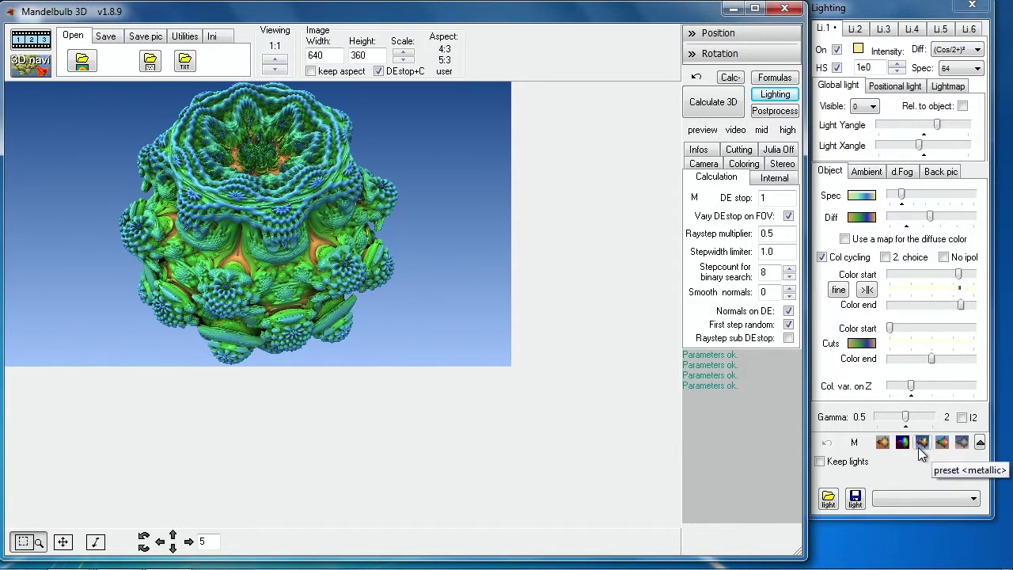
# - Apply the 'sand' lighting preset so the fractal turns golden on a warm brown background
pyautogui.click(883, 444)
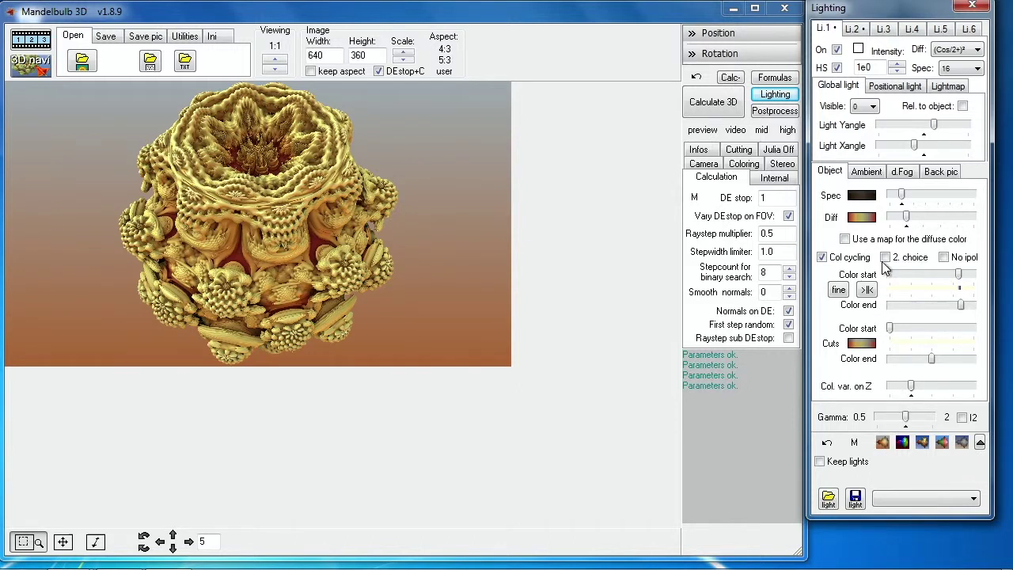
# - In the diffuse gradient editor, colour the third stop red and the fourth purple, then shift red left
pyautogui.click(862, 218)
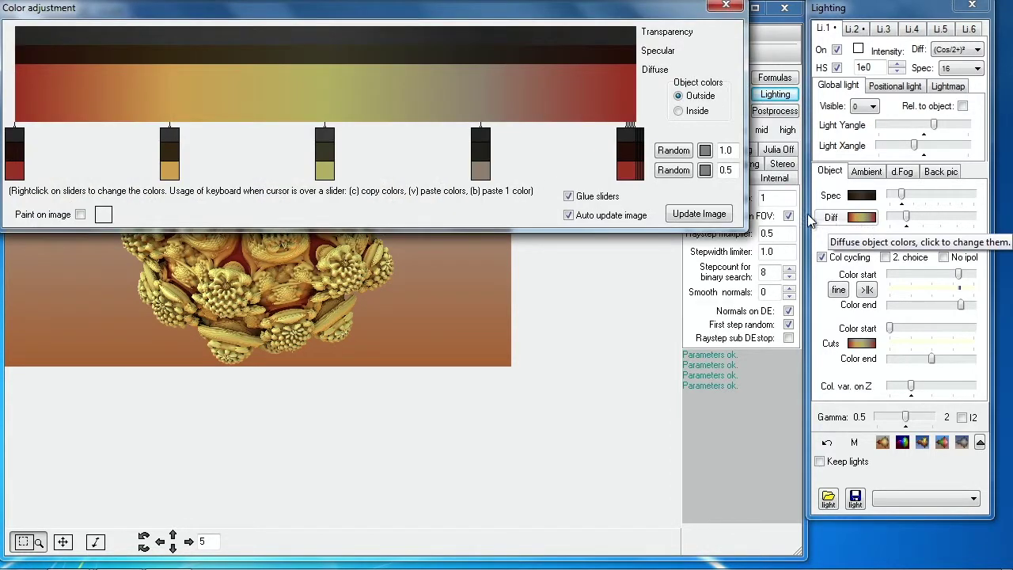
pyautogui.rightClick(324, 169)
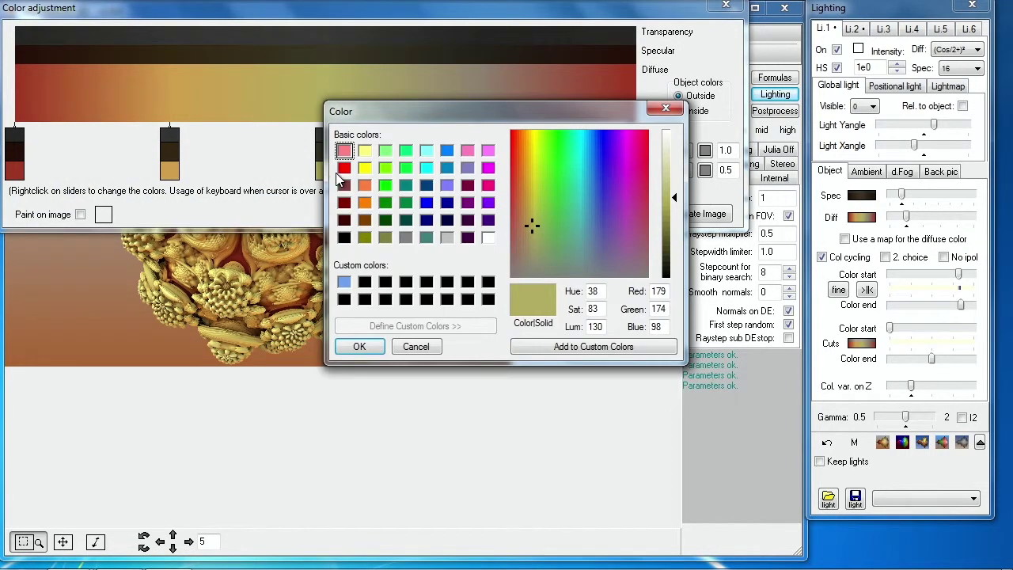
pyautogui.click(344, 168)
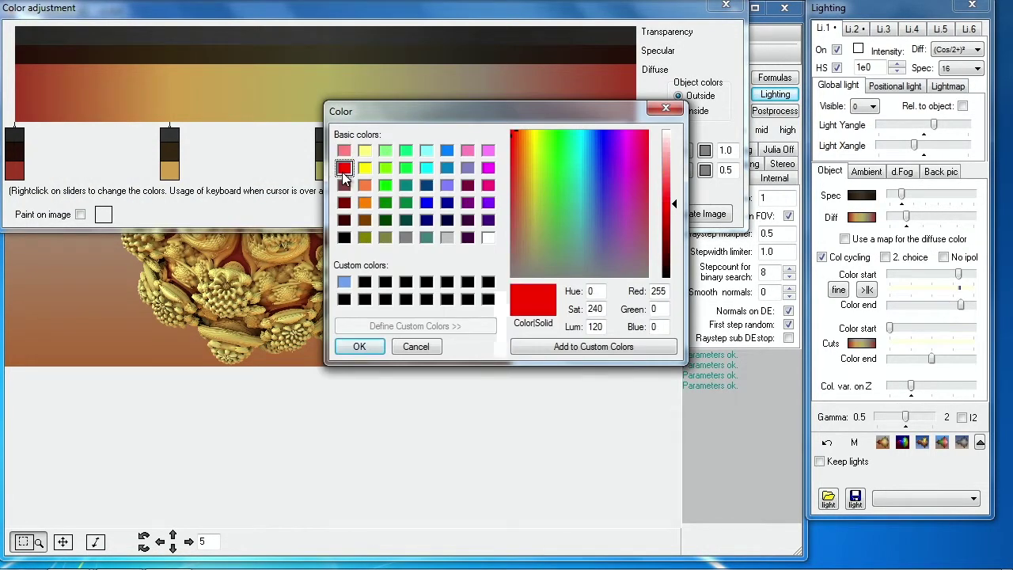
pyautogui.click(357, 346)
pyautogui.moveTo(372, 19); pyautogui.dragTo(389, 310)
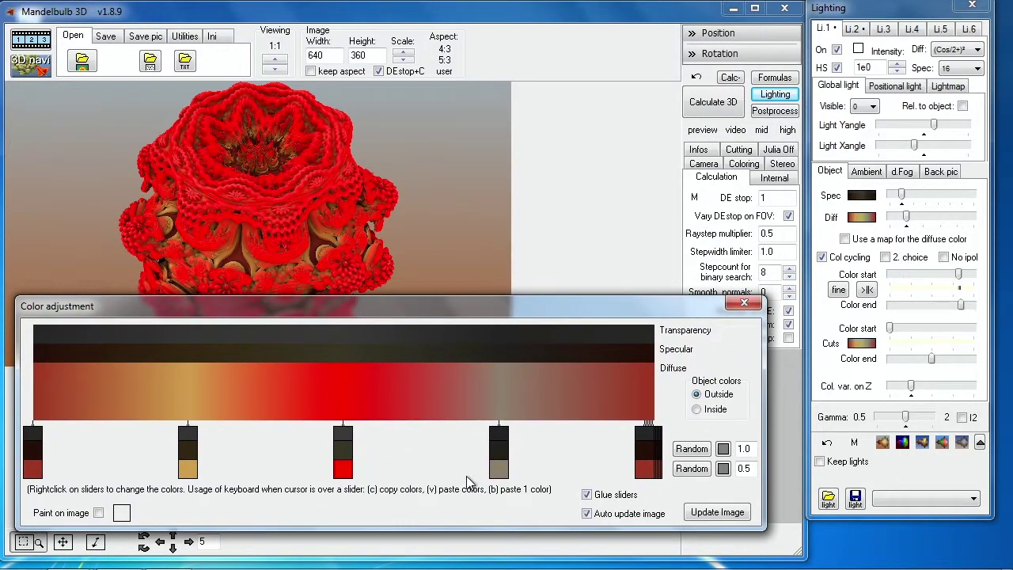
pyautogui.rightClick(505, 473)
pyautogui.click(467, 204)
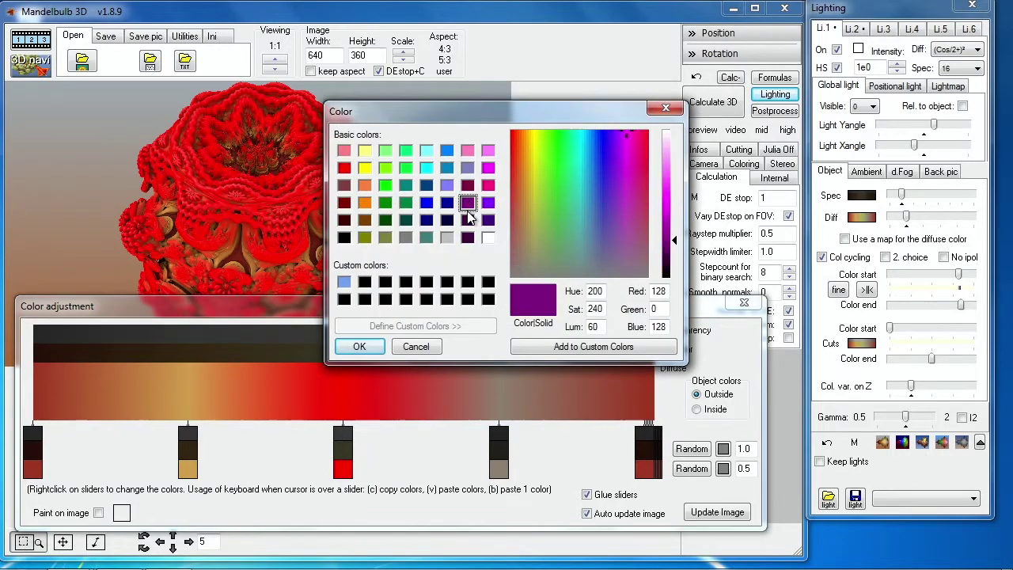
pyautogui.click(359, 347)
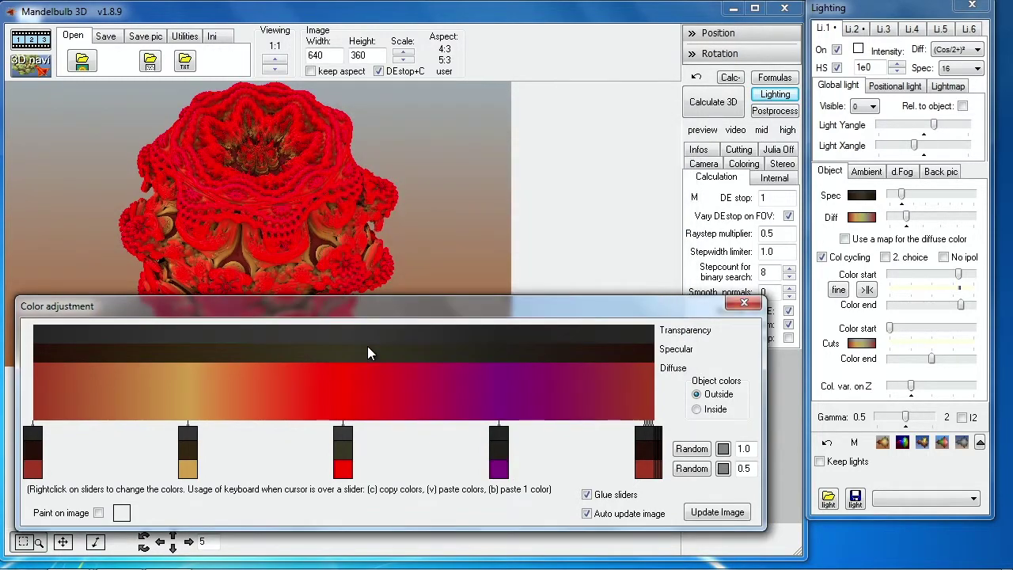
pyautogui.moveTo(345, 475); pyautogui.dragTo(192, 473)
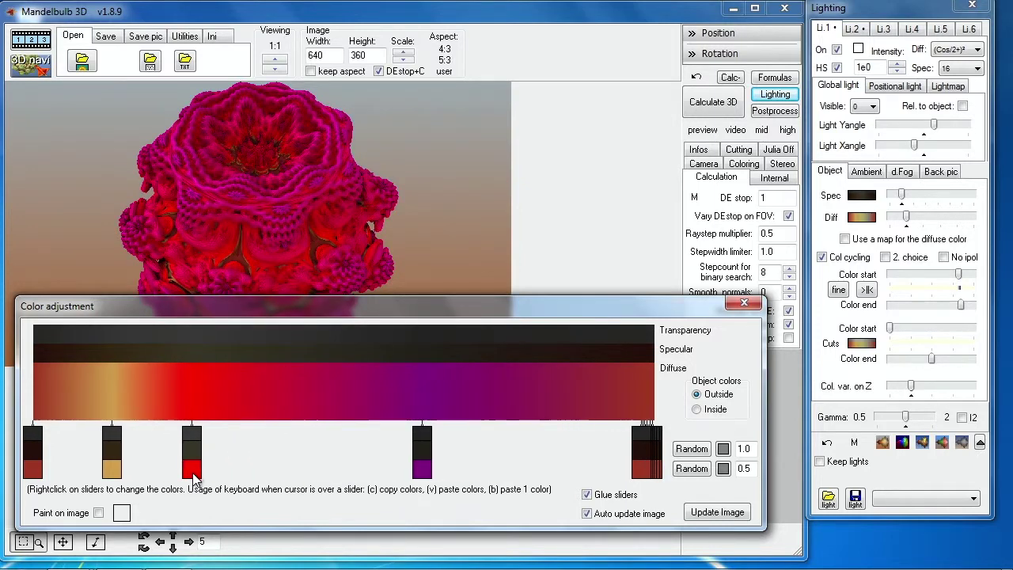
# - Colour the first gradient stop black and the second stop dark blue
pyautogui.rightClick(32, 473)
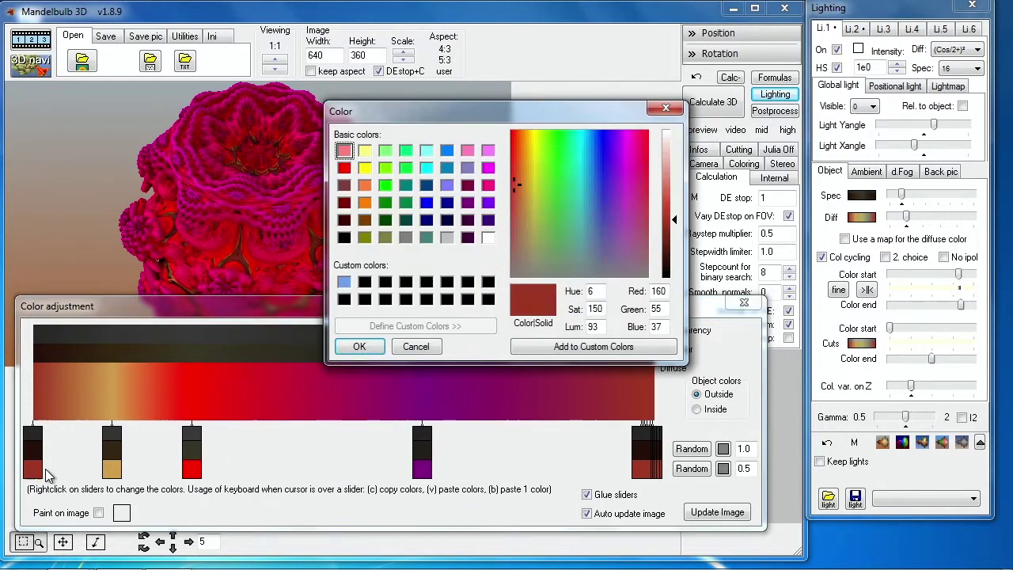
pyautogui.click(344, 238)
pyautogui.click(356, 348)
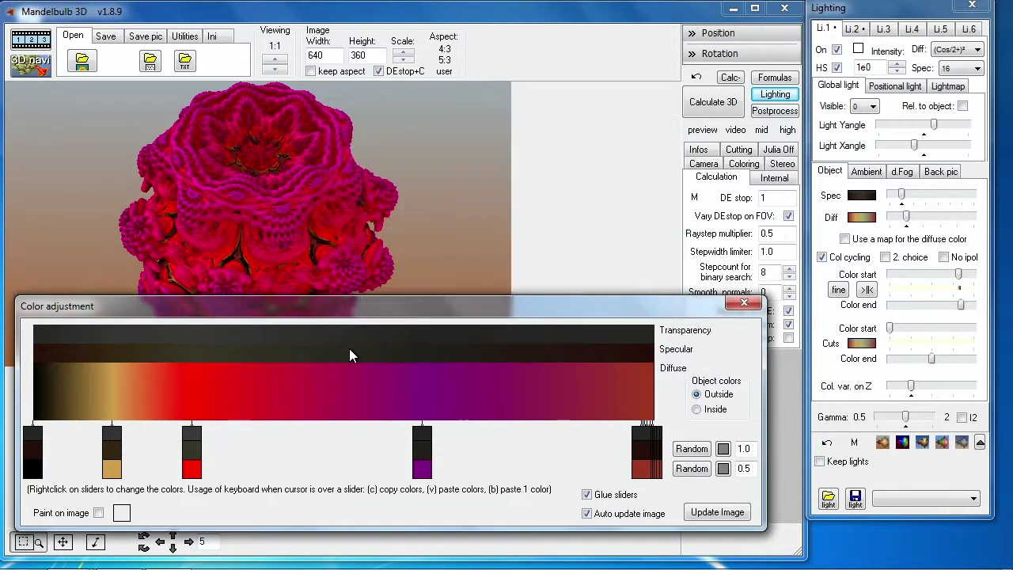
pyautogui.rightClick(121, 474)
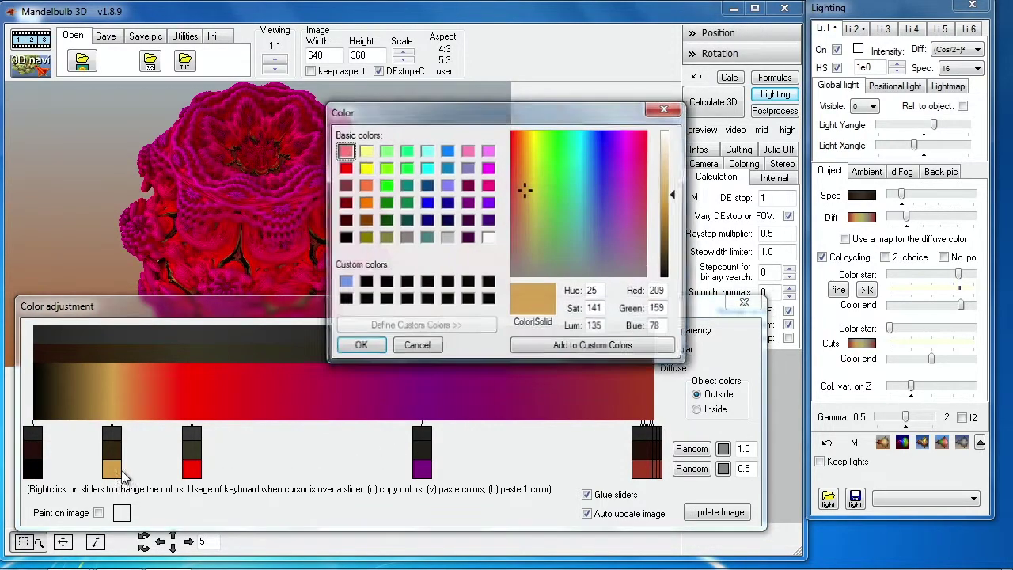
pyautogui.click(426, 186)
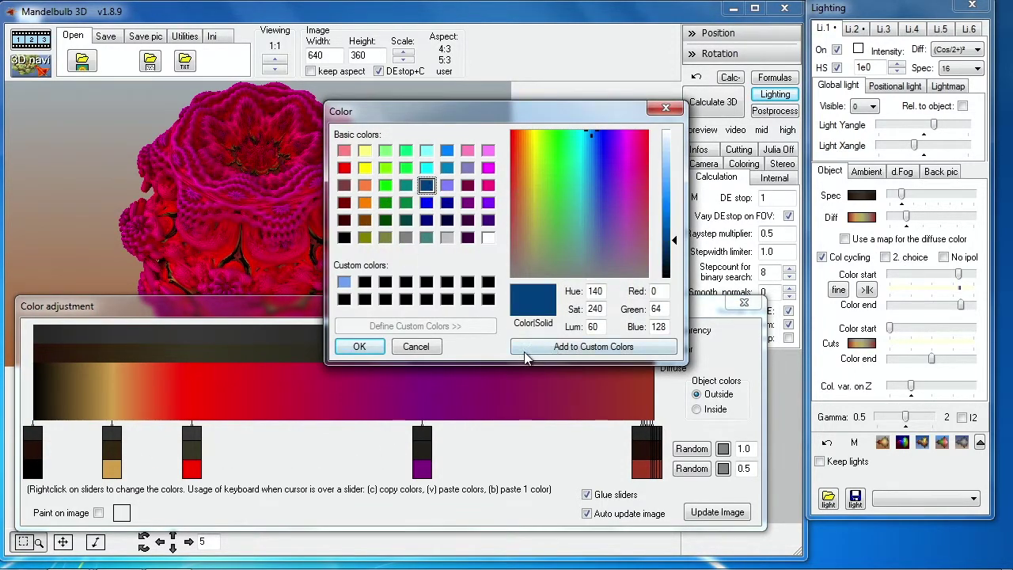
pyautogui.click(360, 346)
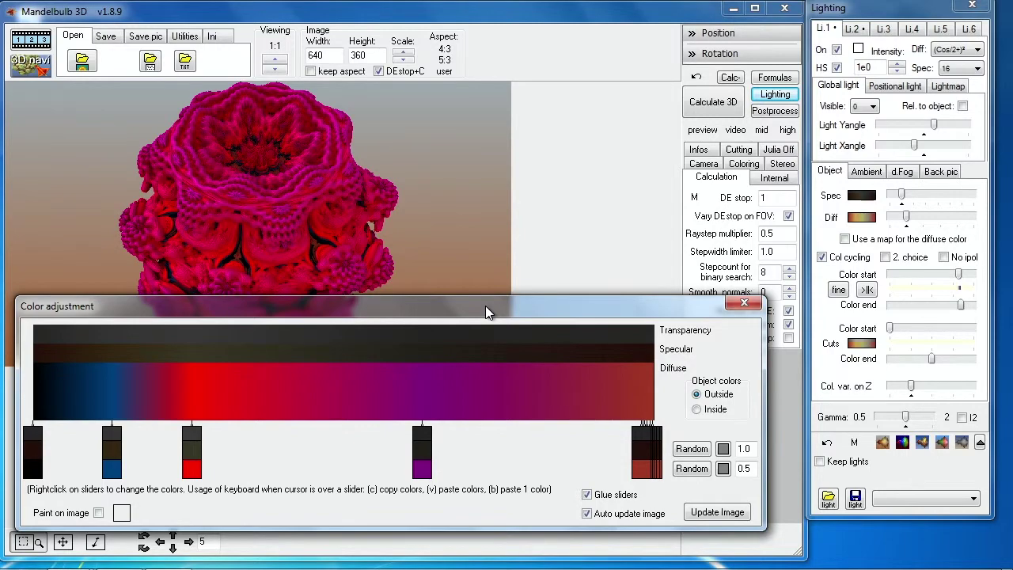
# - Recolour the purple gradient stop deep pink and the last stop dark purple
pyautogui.rightClick(428, 473)
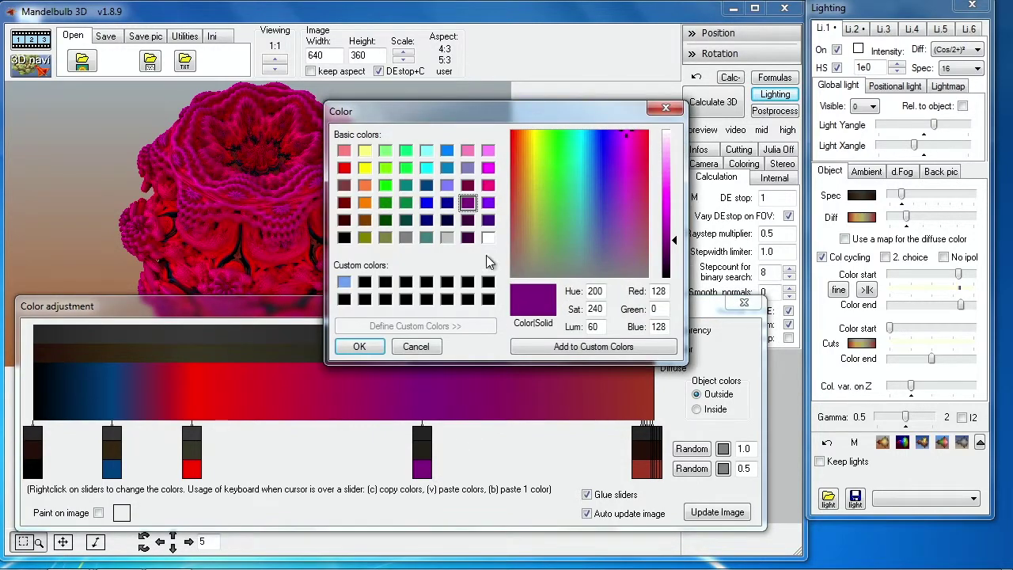
pyautogui.click(488, 185)
pyautogui.click(357, 345)
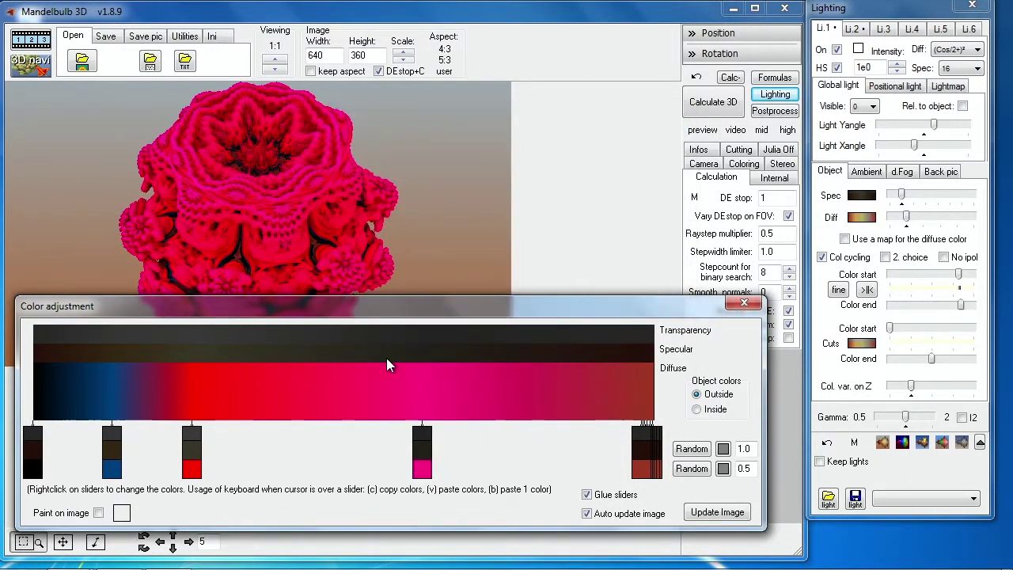
pyautogui.rightClick(646, 471)
pyautogui.click(488, 219)
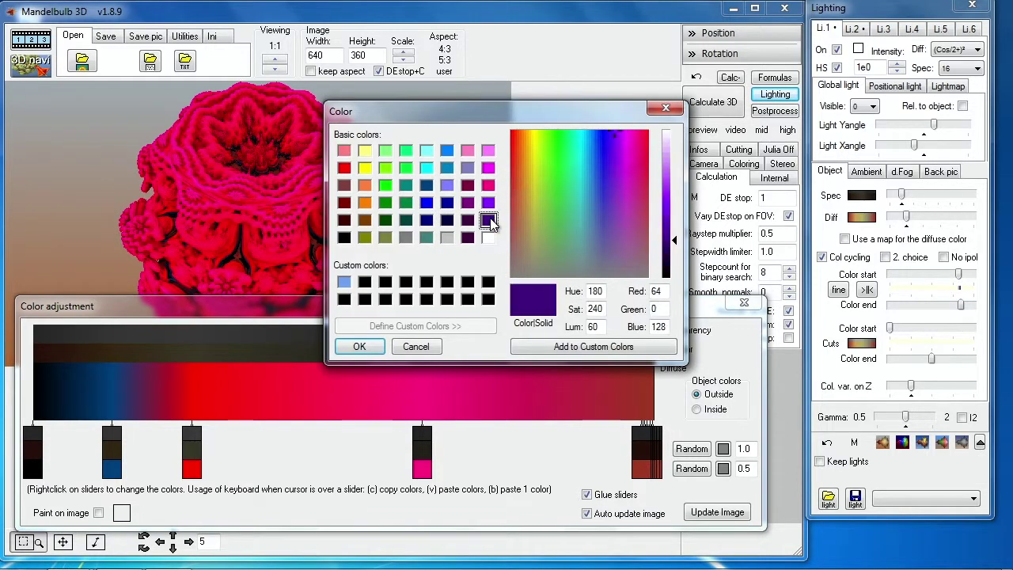
pyautogui.click(360, 346)
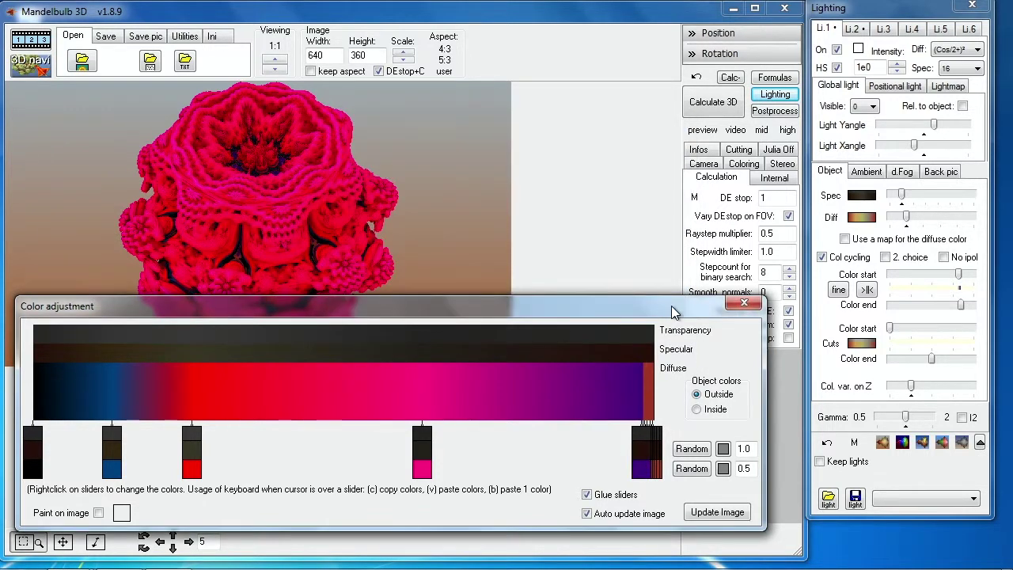
# - Move the purple end stop toward the middle, spread the dark red stops, and close the editor
pyautogui.moveTo(645, 483); pyautogui.dragTo(415, 480)
pyautogui.moveTo(416, 457)
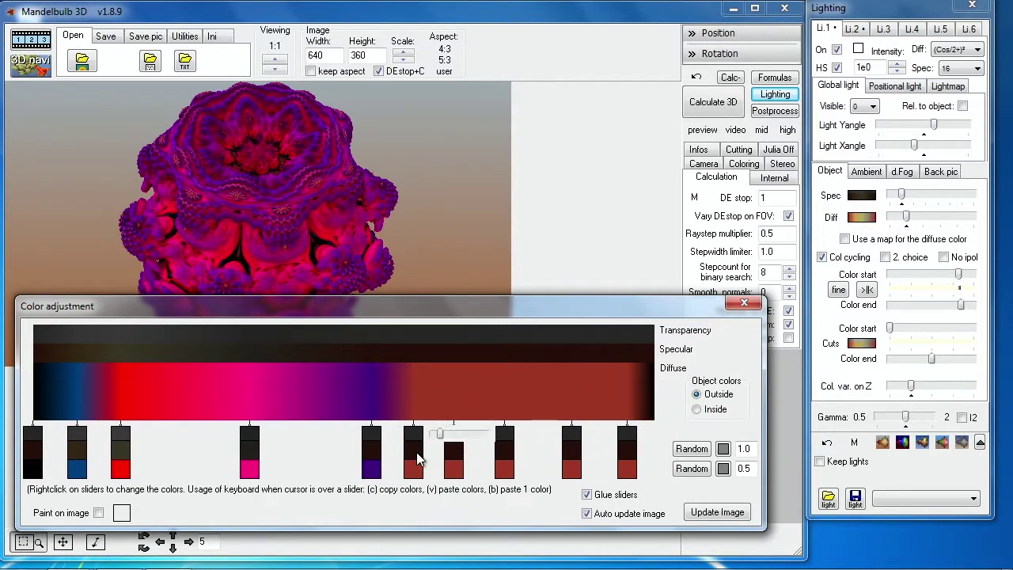
pyautogui.rightClick(412, 440)
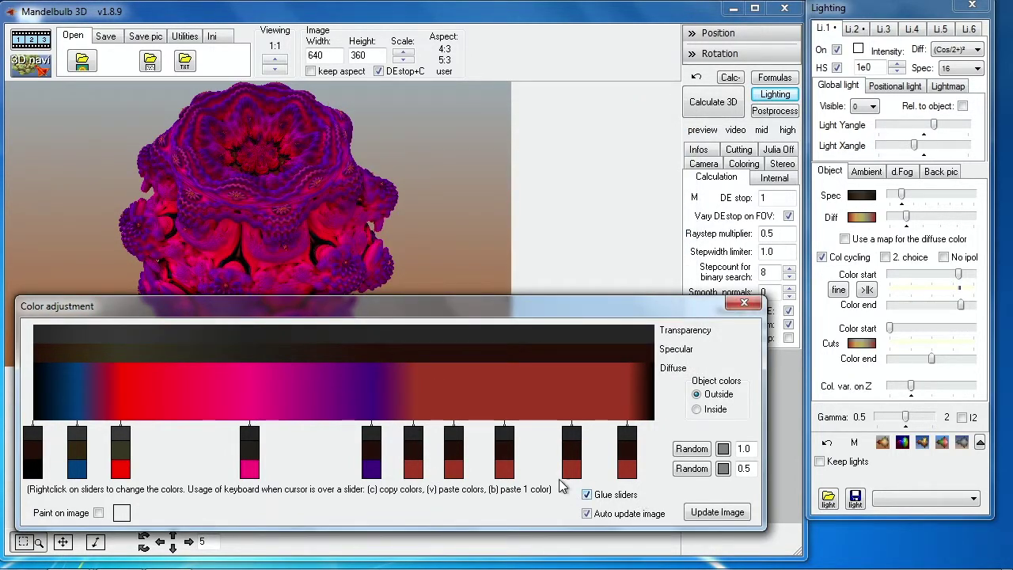
pyautogui.moveTo(416, 453); pyautogui.dragTo(269, 446)
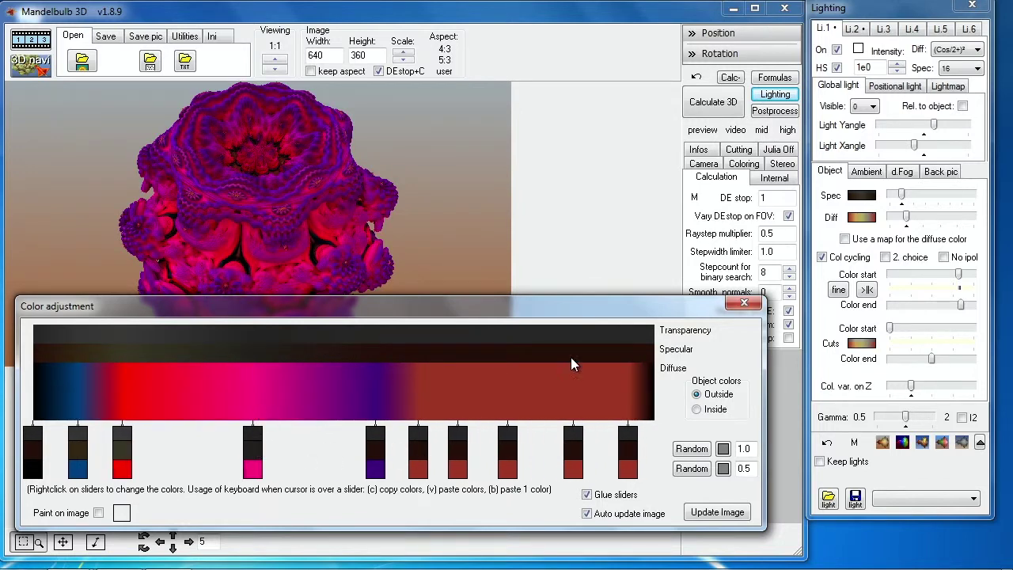
pyautogui.click(742, 304)
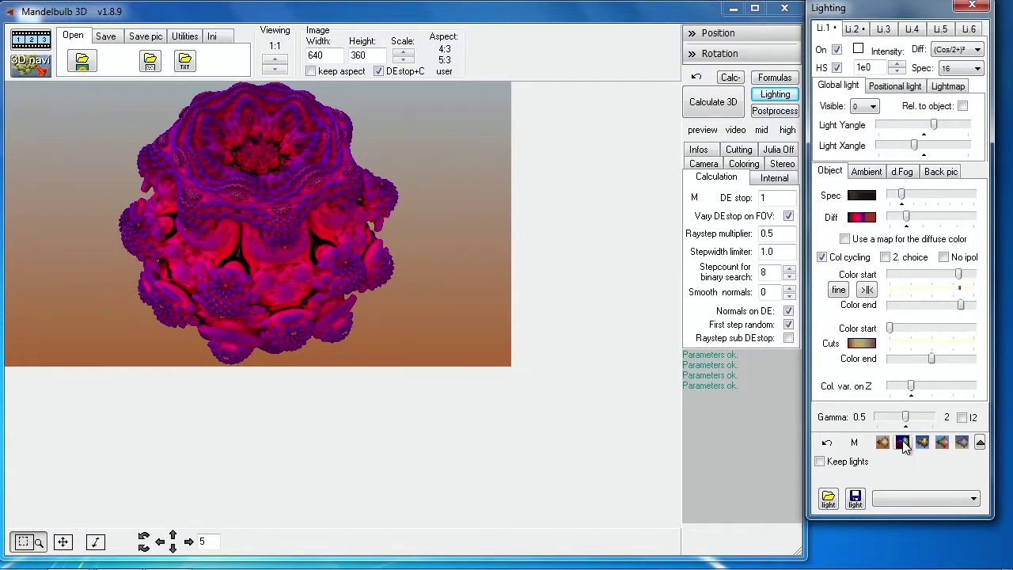
# - Apply a different lighting preset that renders the fractal green and blue, and open Color adjustment
pyautogui.click(903, 443)
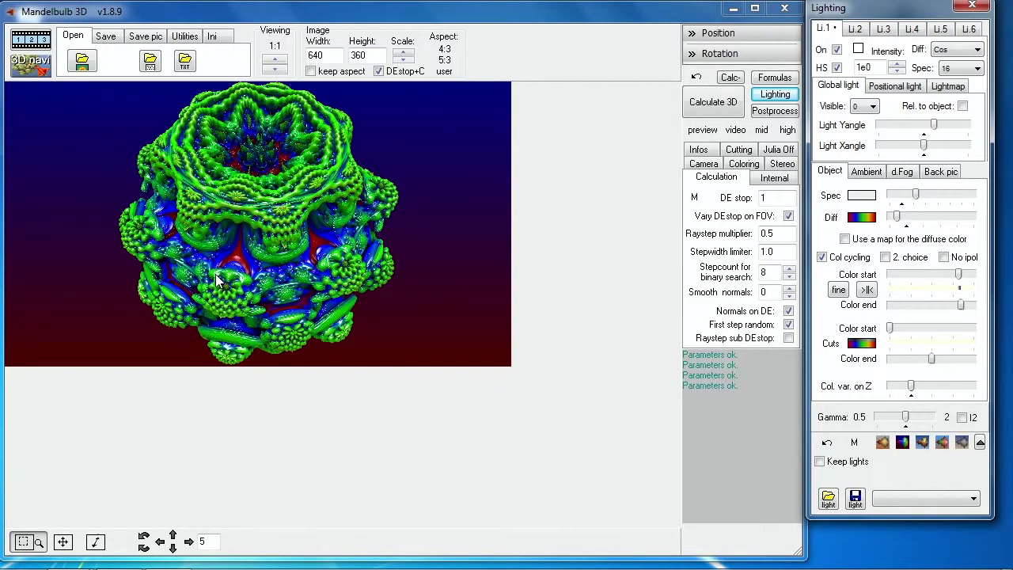
pyautogui.click(865, 197)
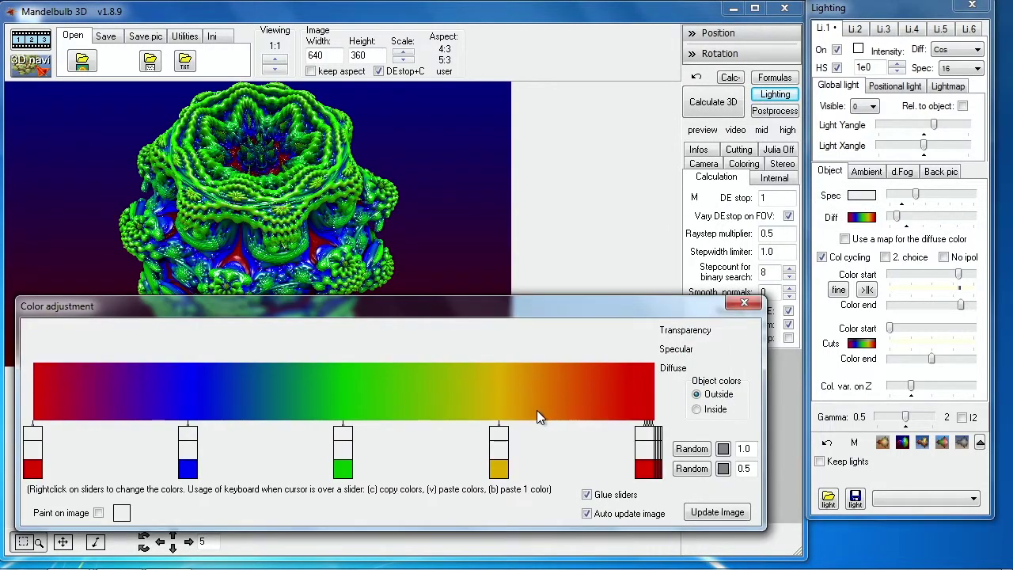
pyautogui.click(863, 196)
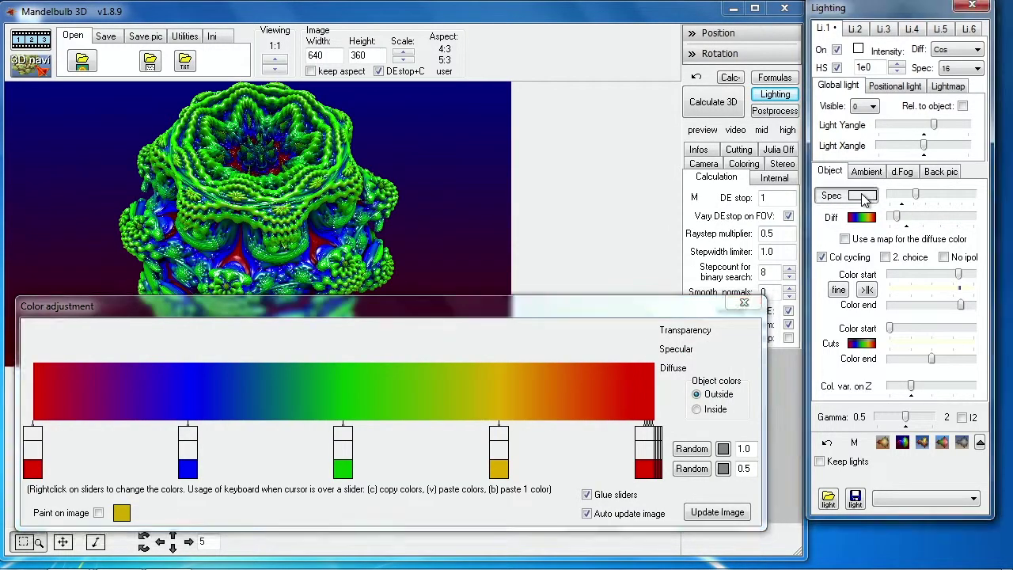
# - Give the green gradient stop a deep pink specular colour, leaving the yellow stop unchanged
pyautogui.moveTo(190, 440)
pyautogui.rightClick(346, 448)
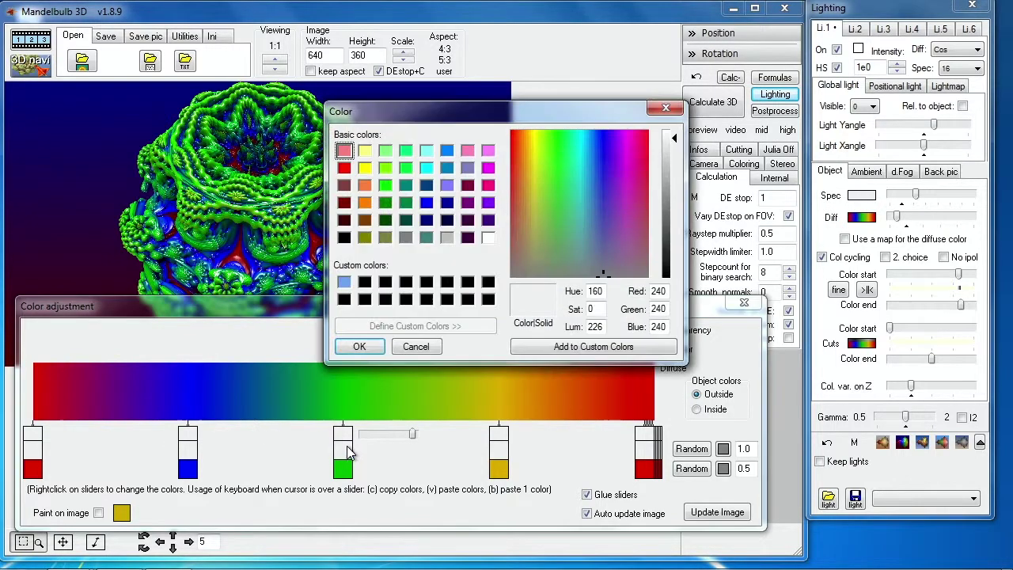
pyautogui.click(405, 299)
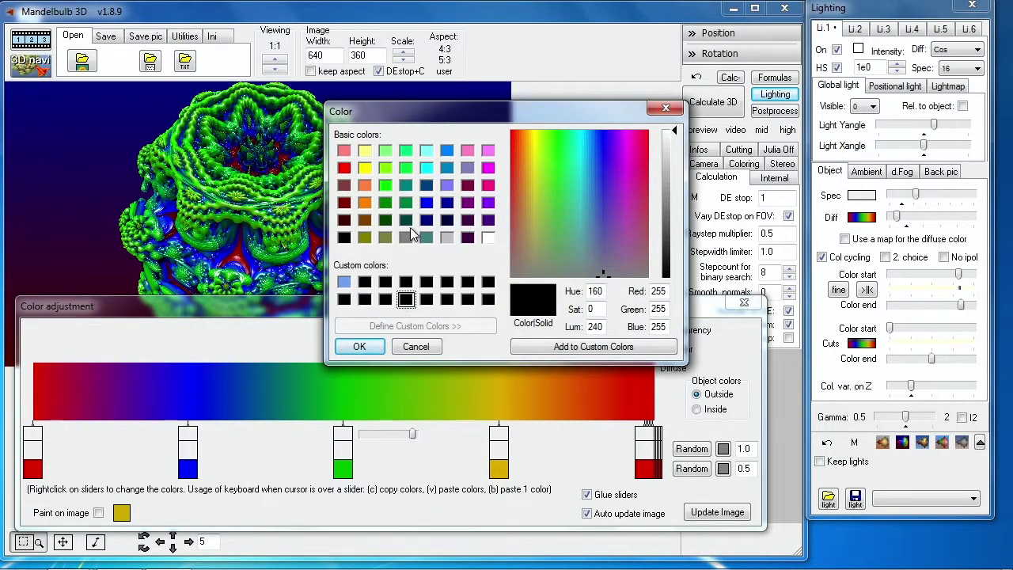
pyautogui.click(488, 185)
pyautogui.click(361, 347)
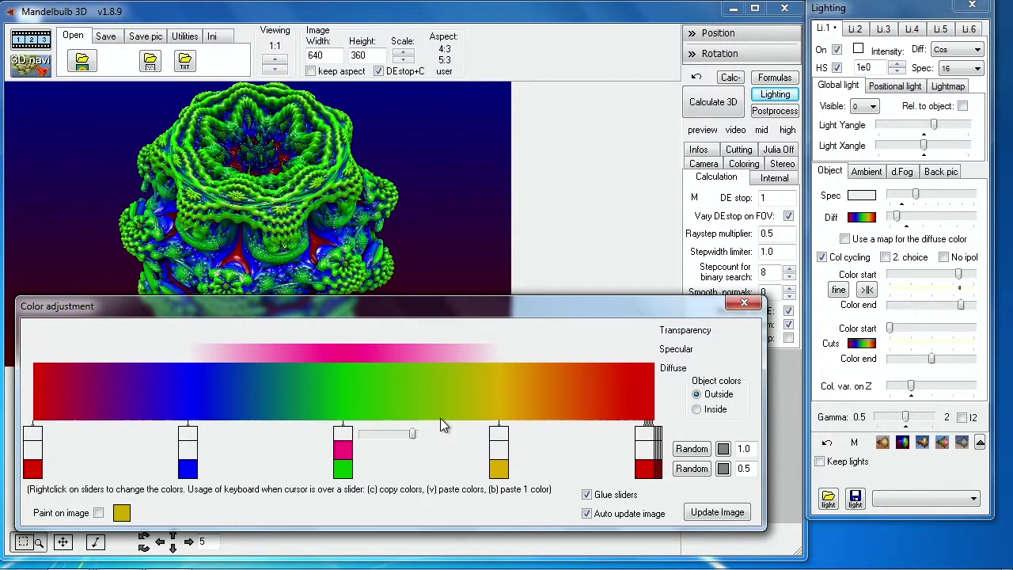
pyautogui.rightClick(498, 472)
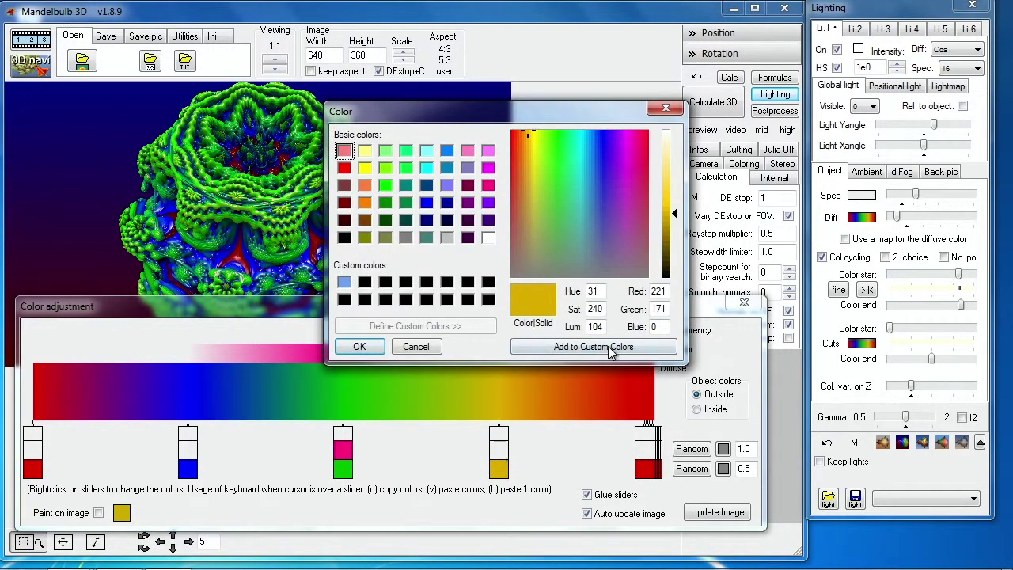
pyautogui.click(432, 352)
# - Move the yellow stop to the right end and blue to the left, colouring both end stops magenta
pyautogui.moveTo(498, 455); pyautogui.dragTo(647, 455)
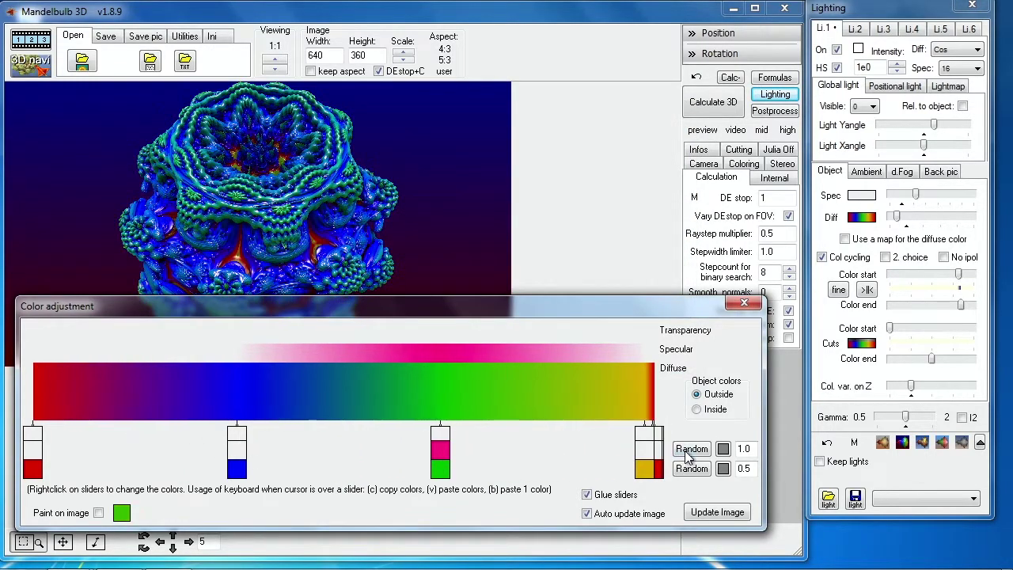
pyautogui.moveTo(234, 455); pyautogui.dragTo(3, 443)
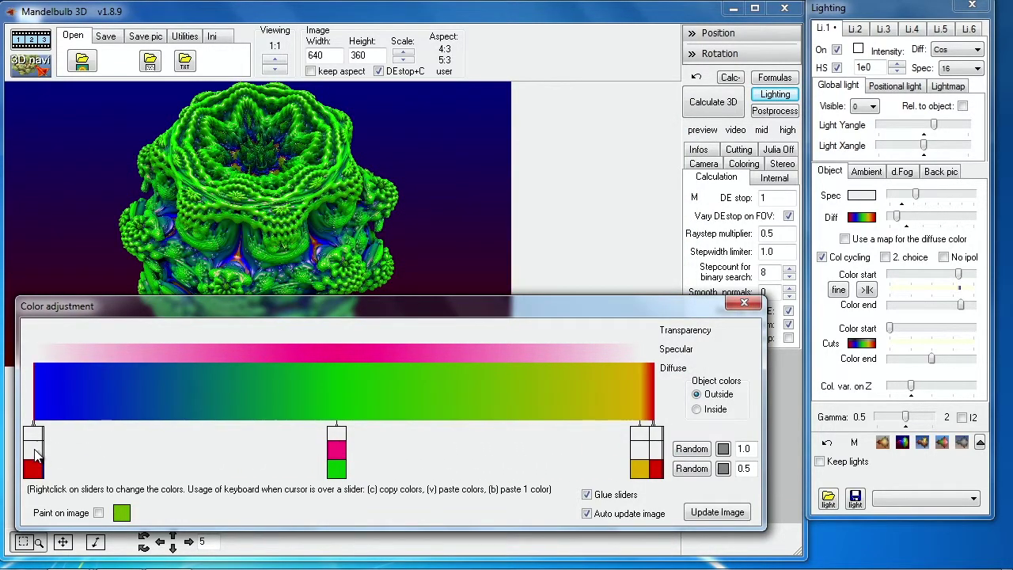
pyautogui.rightClick(36, 451)
pyautogui.click(487, 186)
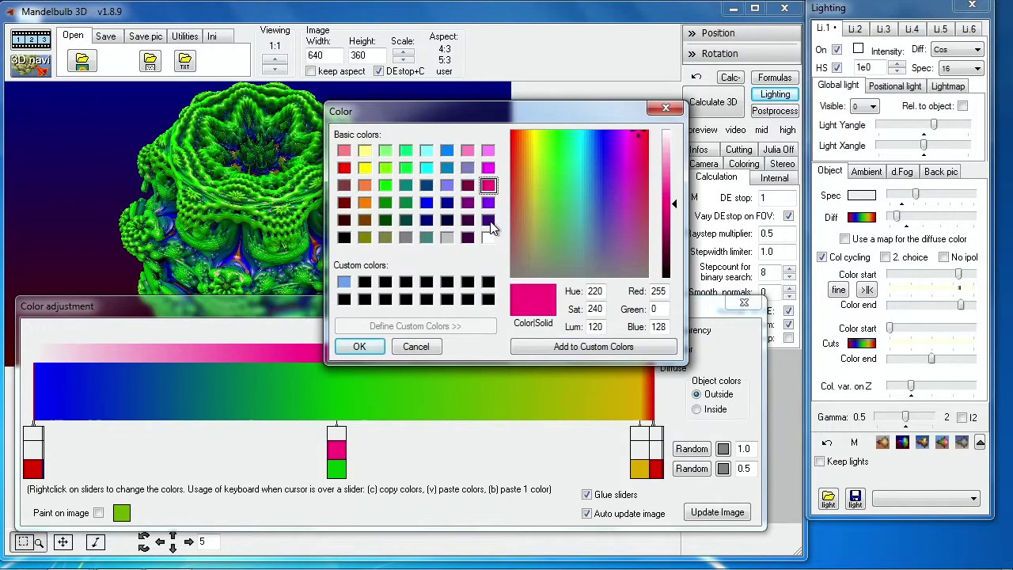
pyautogui.click(359, 346)
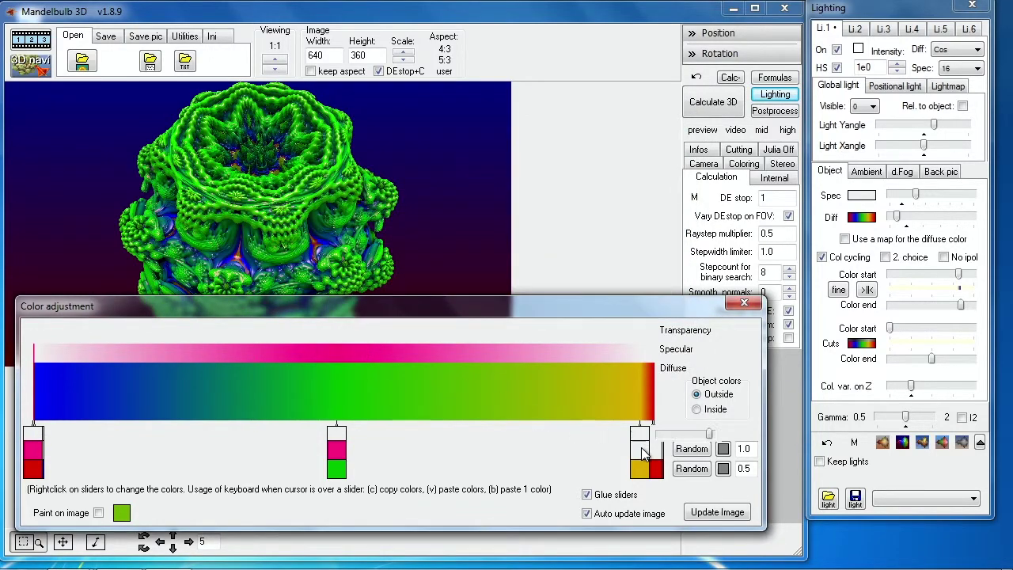
pyautogui.rightClick(642, 452)
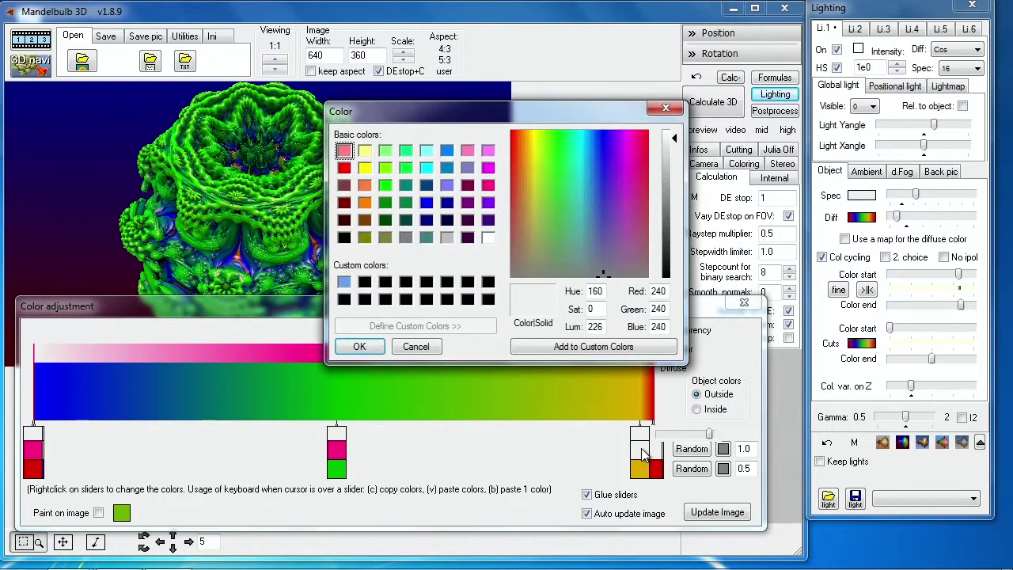
pyautogui.click(487, 185)
pyautogui.click(356, 346)
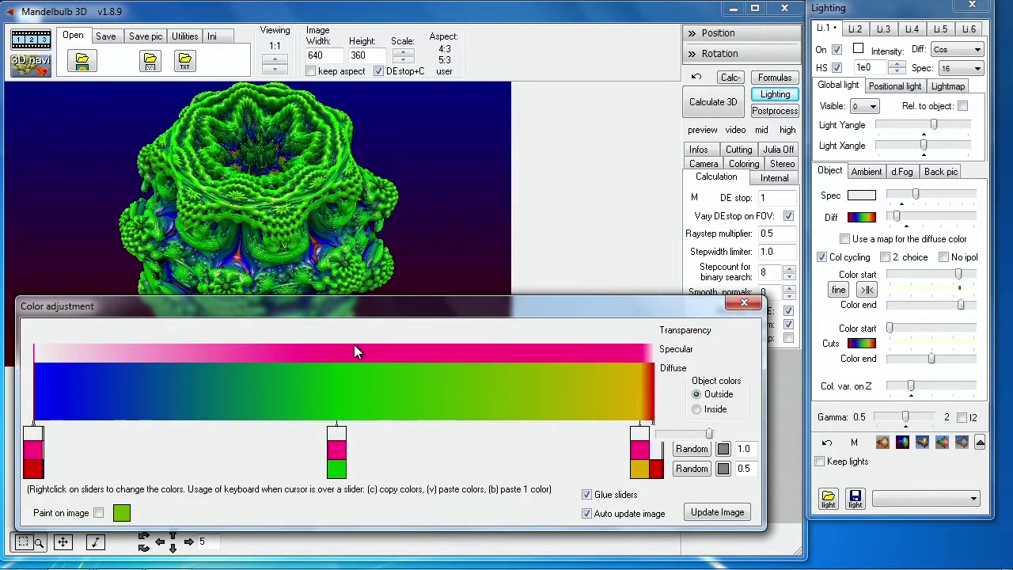
# - Lower the left stop's transparency intensity and close the Color adjustment window
pyautogui.rightClick(342, 432)
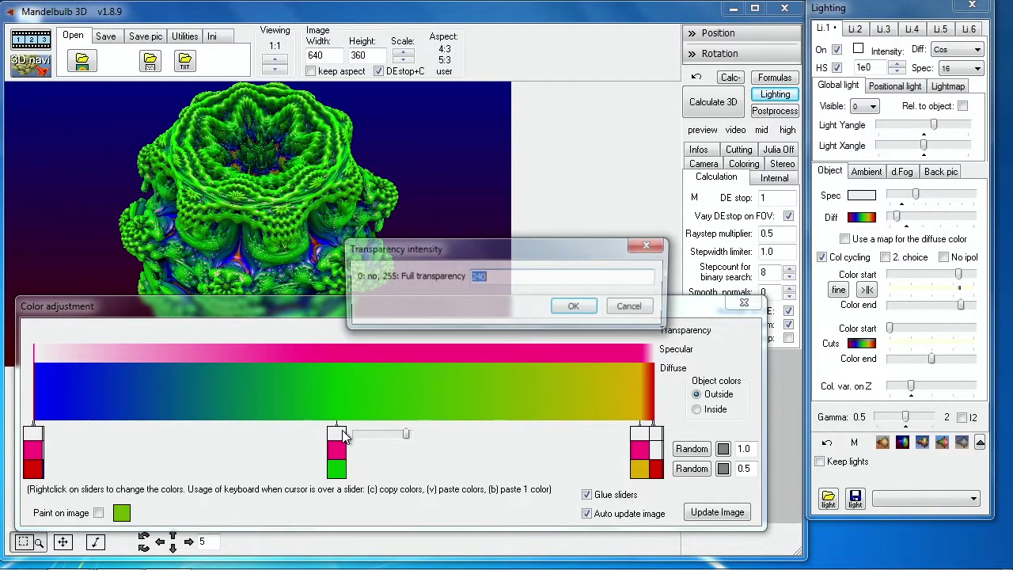
pyautogui.click(630, 307)
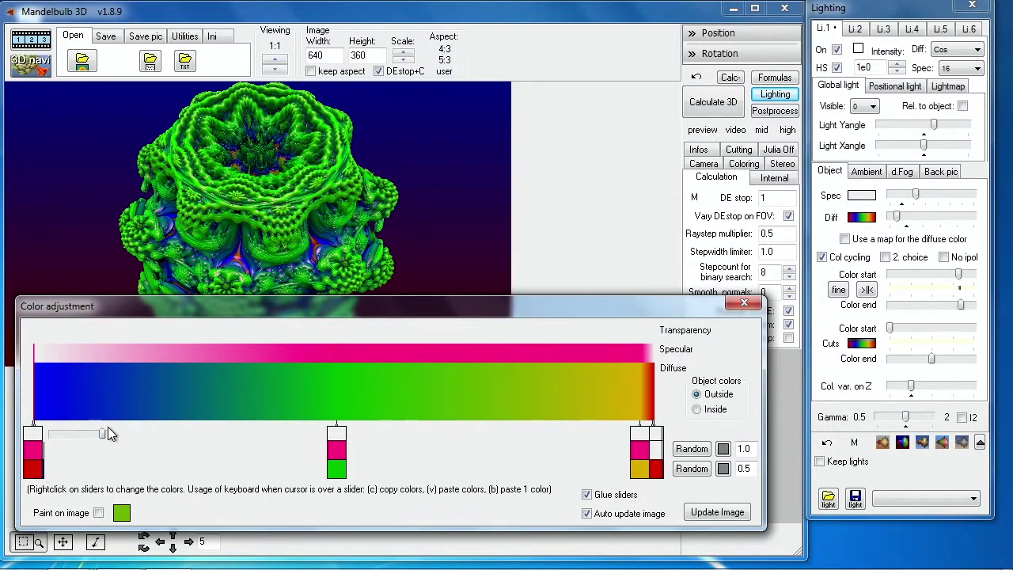
pyautogui.moveTo(102, 434); pyautogui.dragTo(49, 433)
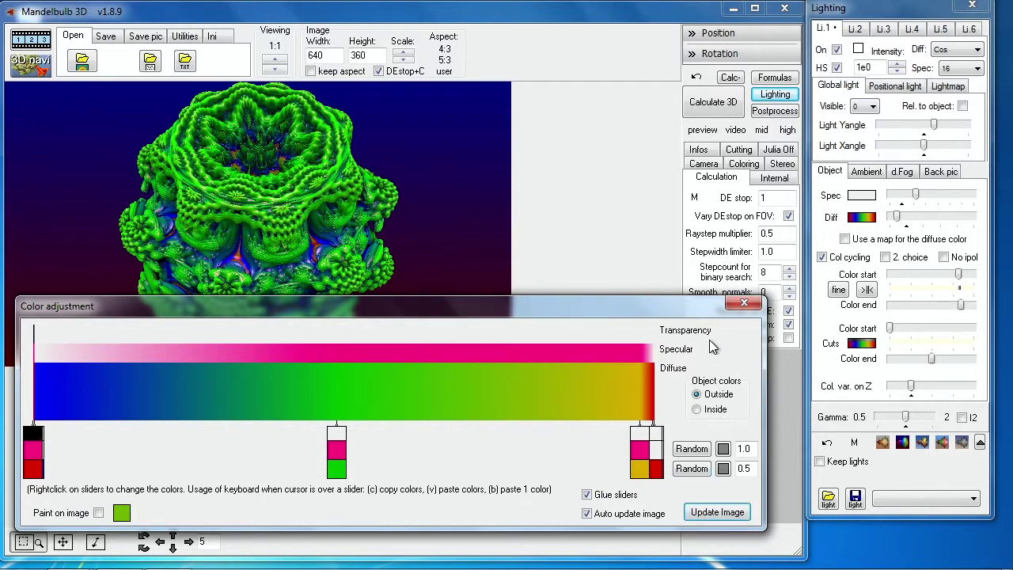
pyautogui.click(743, 304)
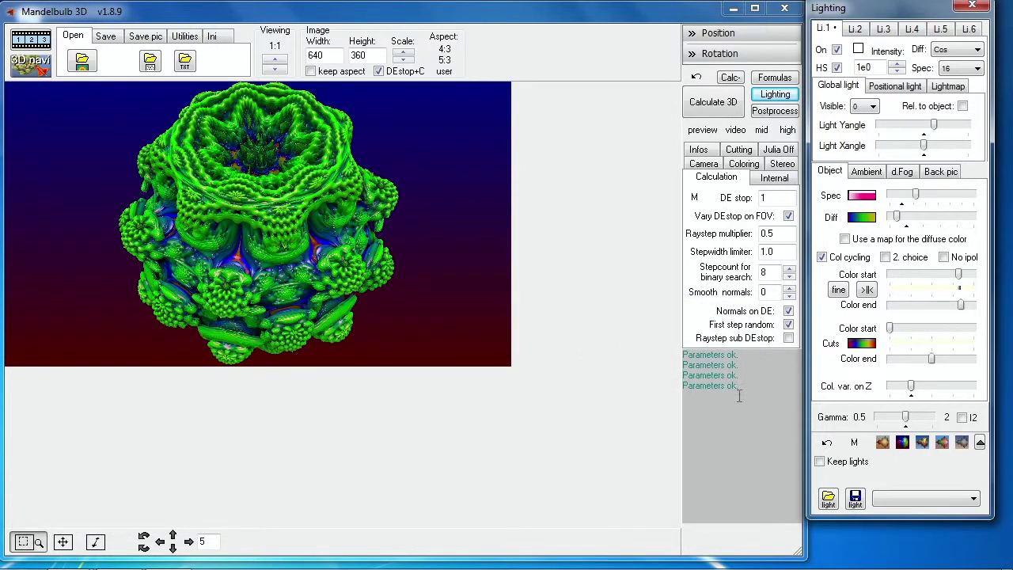
# - Apply the metallic lighting preset and browse the Ambient, d.Fog and Back pic tabs before returning to Object
pyautogui.click(920, 442)
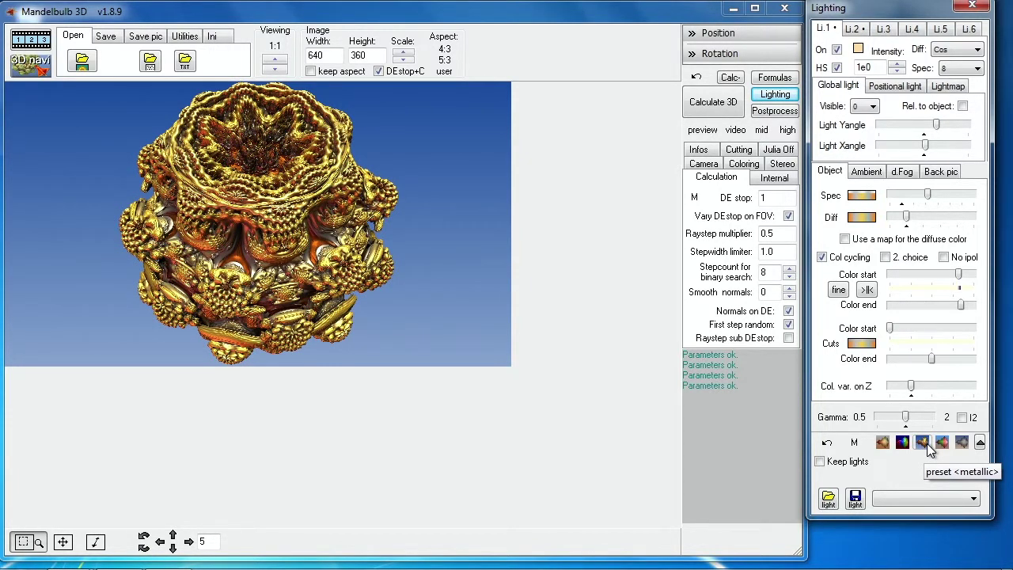
pyautogui.click(870, 172)
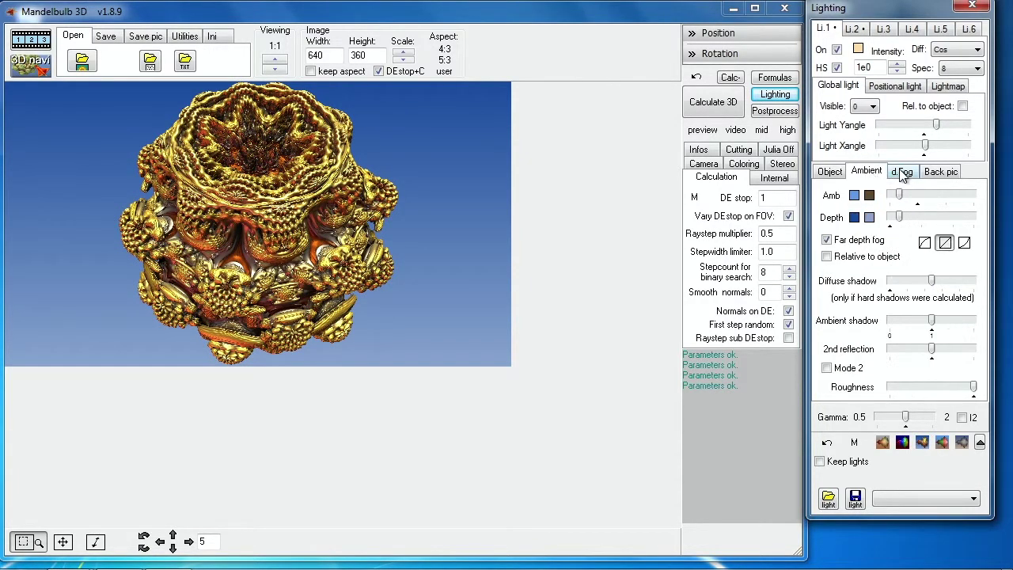
pyautogui.click(902, 172)
pyautogui.click(939, 171)
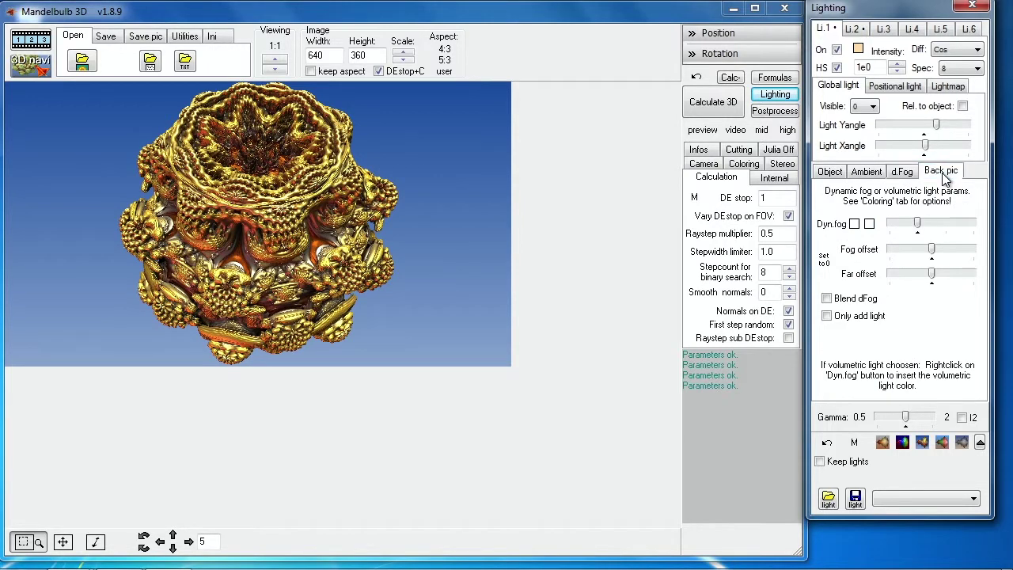
pyautogui.click(900, 174)
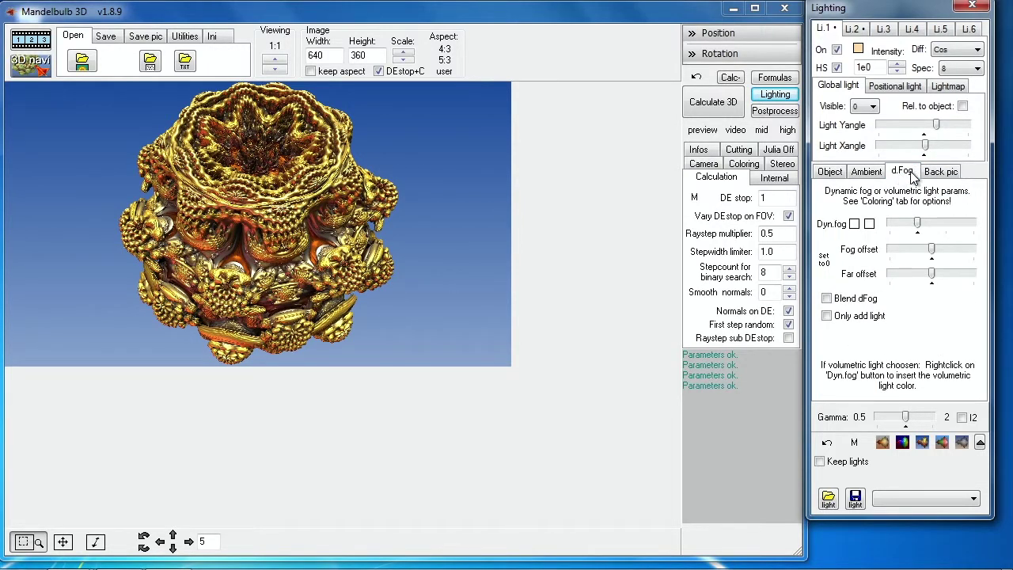
pyautogui.click(942, 172)
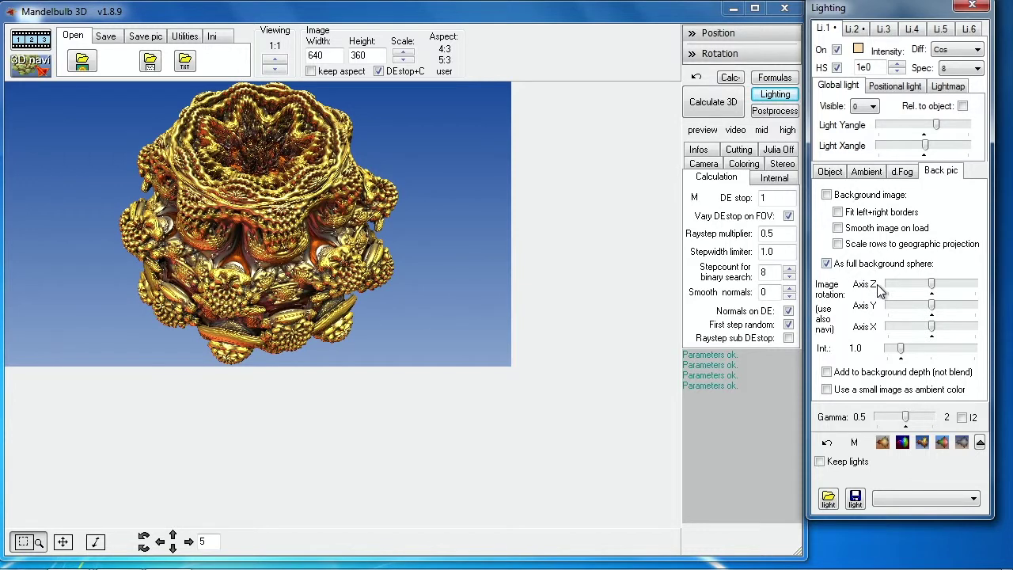
pyautogui.click(831, 174)
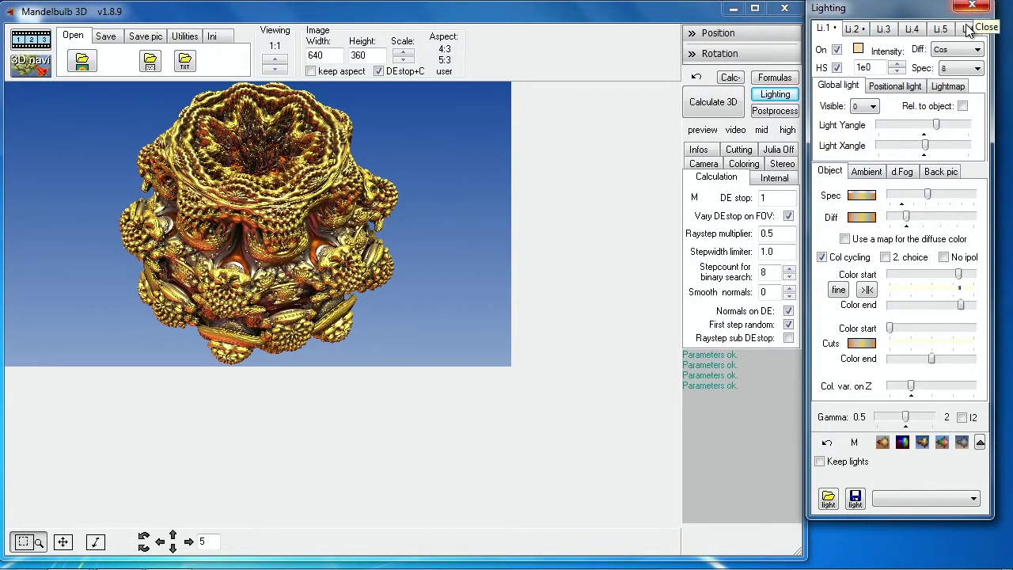
pyautogui.click(868, 106)
# - Set light 1's Visible option to 1 and show its positional light settings
pyautogui.click(867, 129)
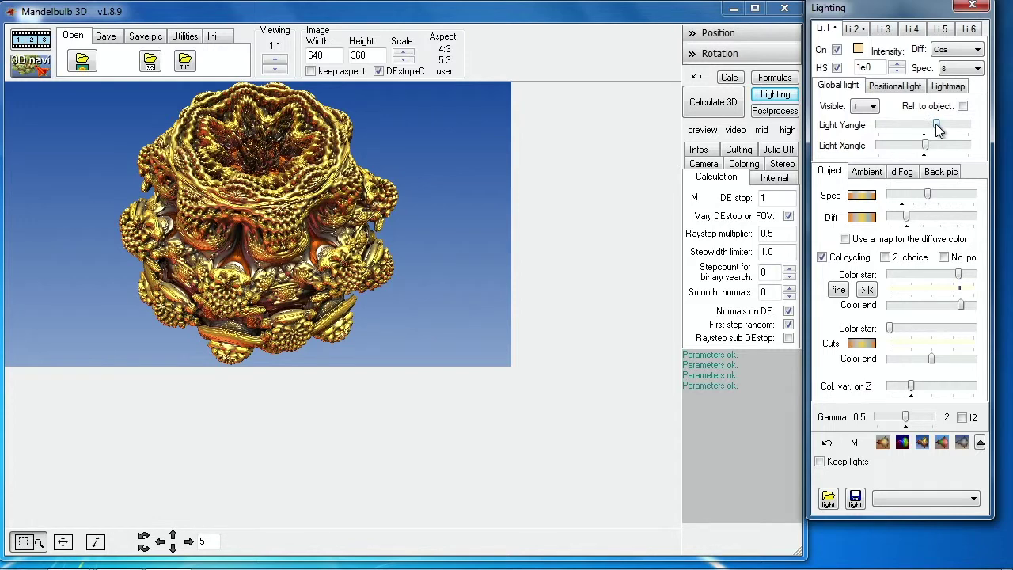
pyautogui.click(895, 86)
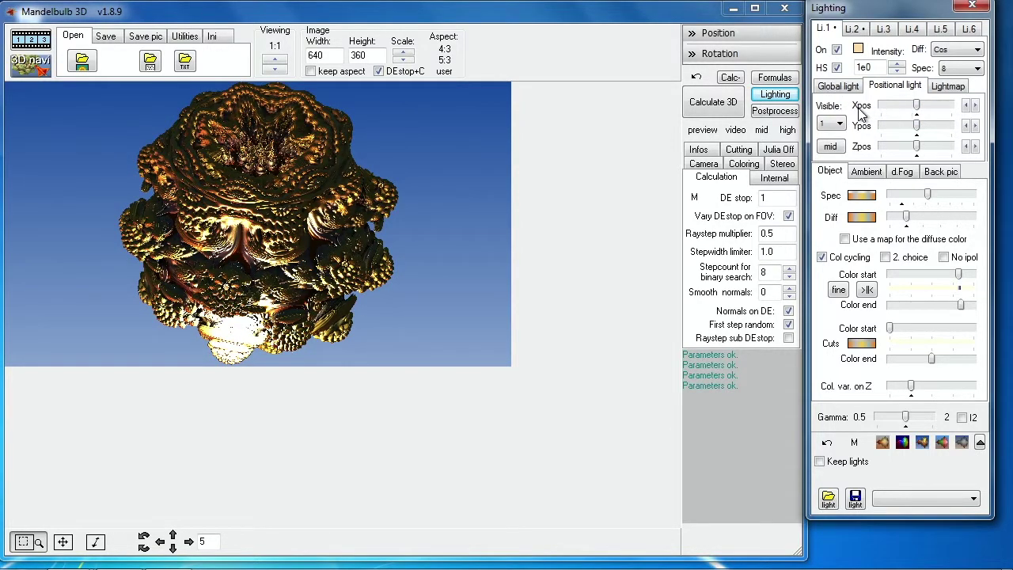
pyautogui.click(845, 87)
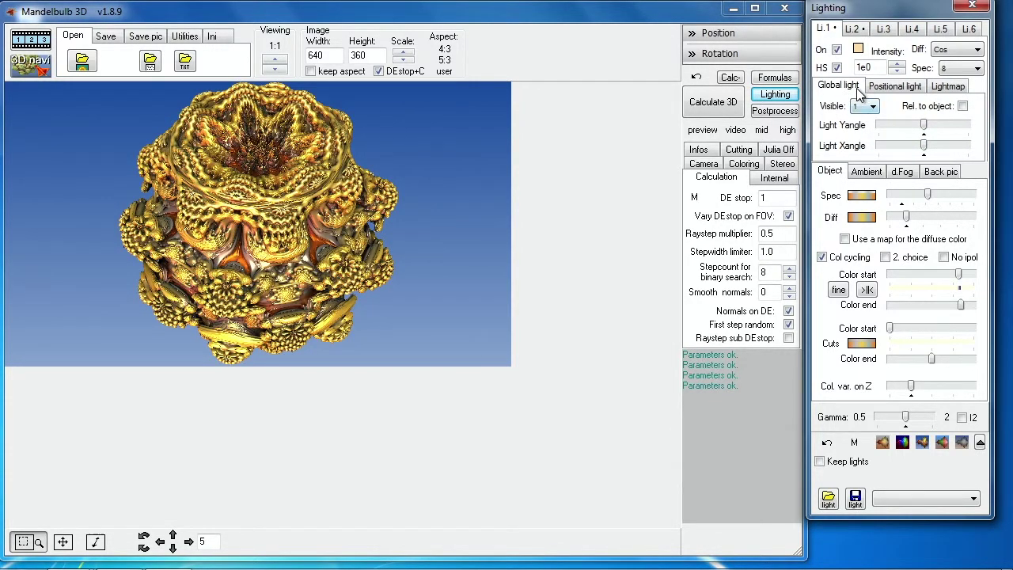
pyautogui.click(890, 87)
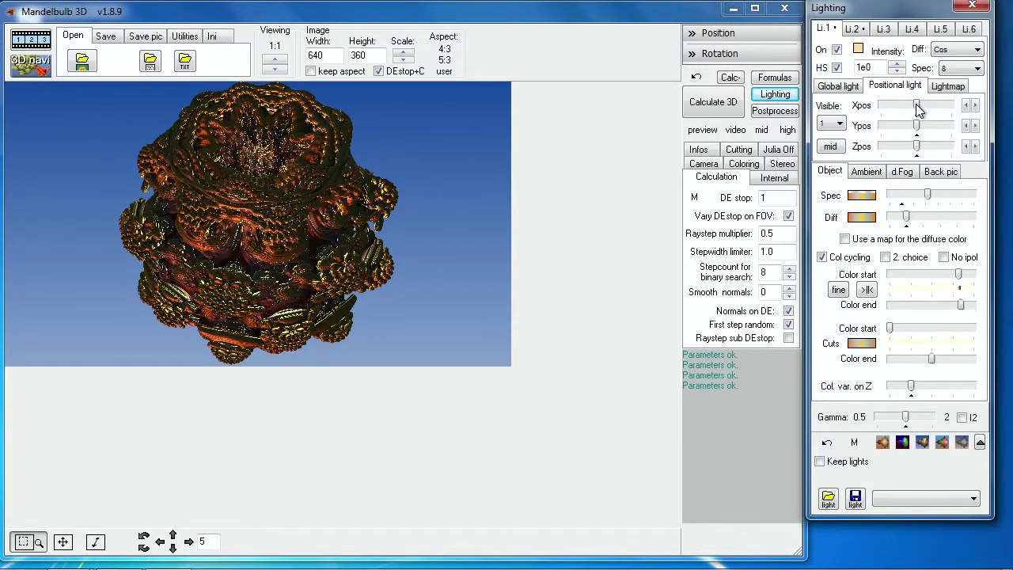
# - Move the light with the Xpos and Ypos sliders, ending beside the fractal's right edge
pyautogui.click(916, 108)
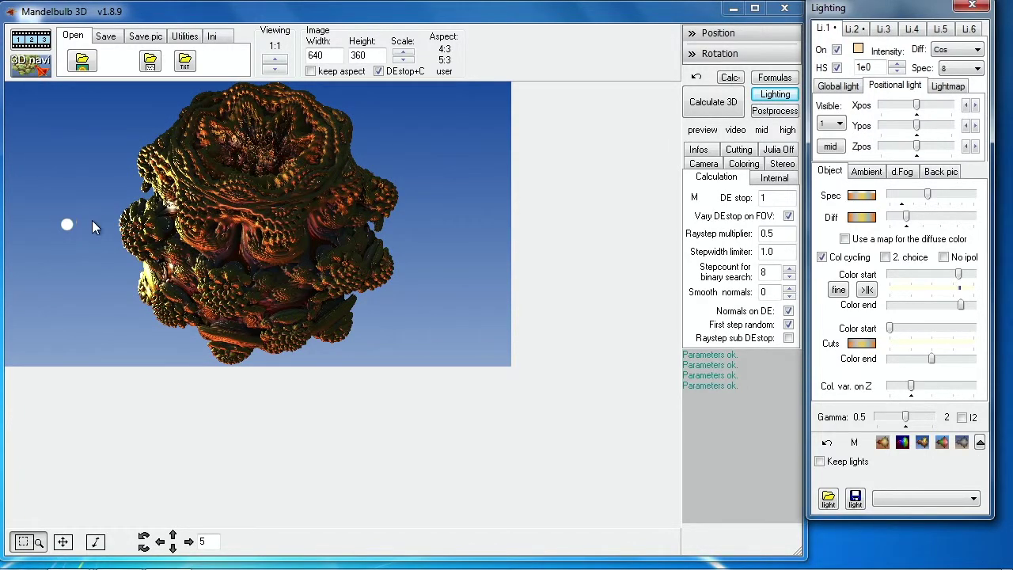
pyautogui.click(918, 127)
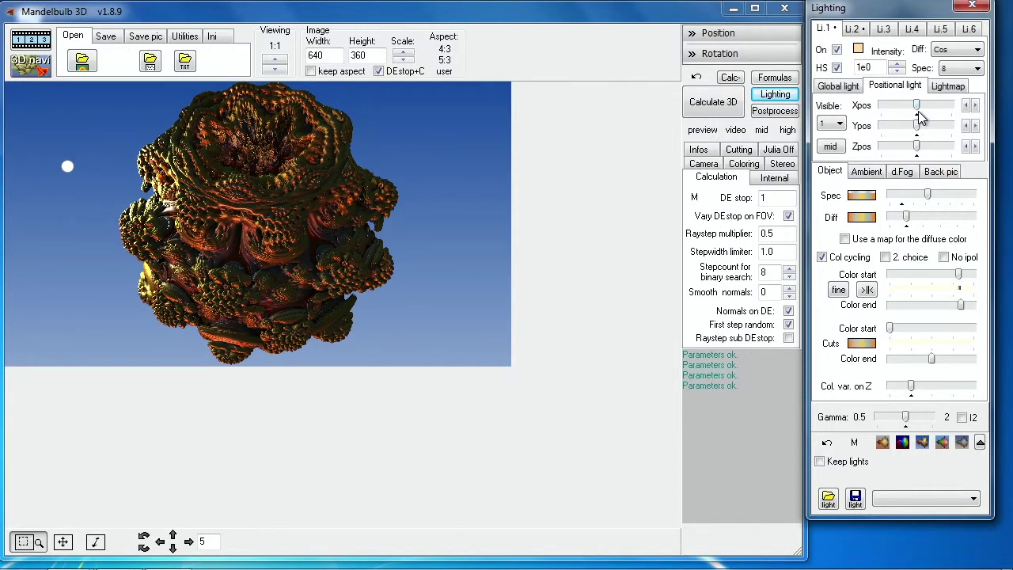
pyautogui.click(918, 108)
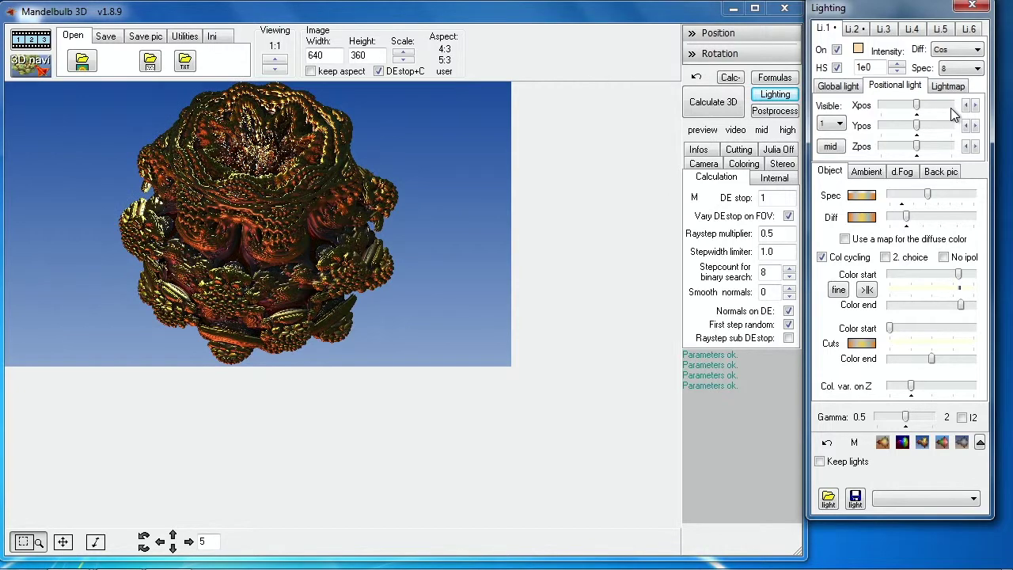
pyautogui.click(916, 128)
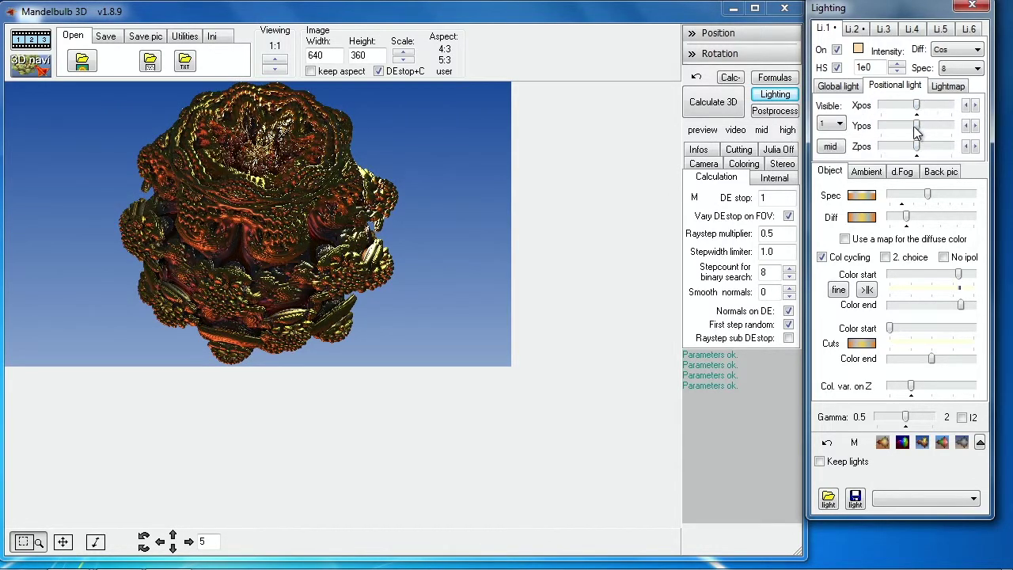
pyautogui.click(917, 127)
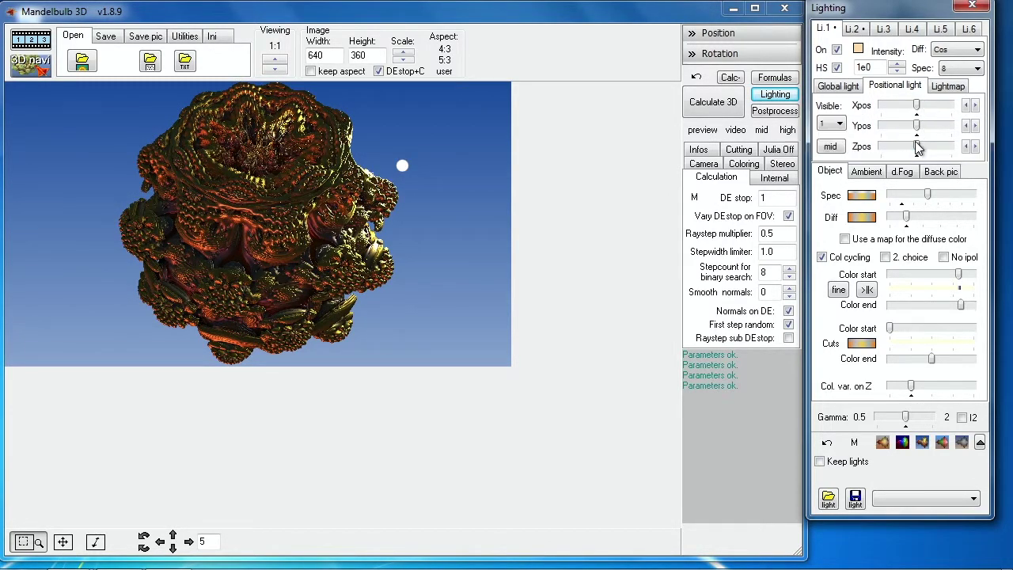
pyautogui.click(924, 127)
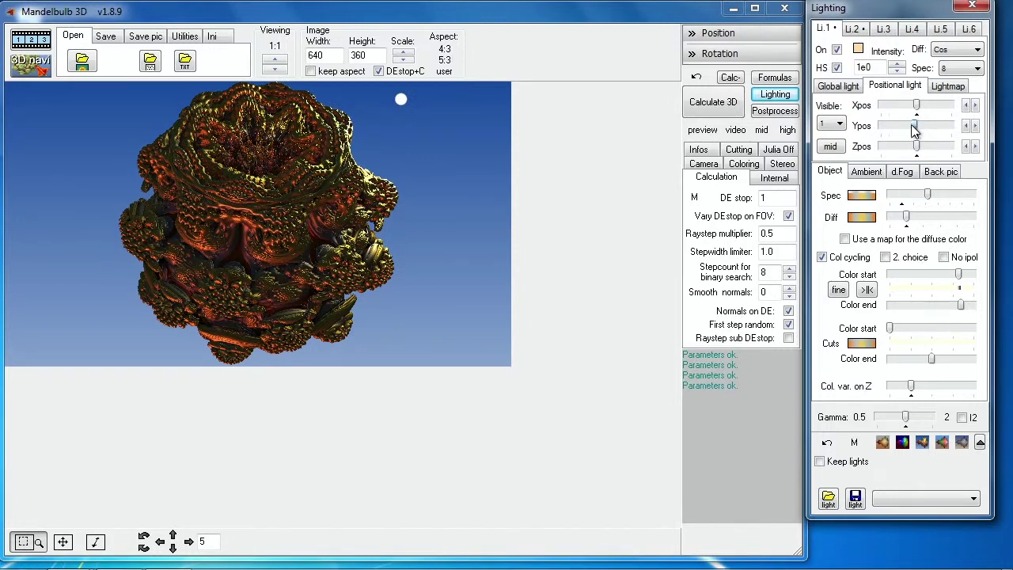
# - Tune the light's Zpos depth until the fractal is brightly gold-lit, then return to Global light
pyautogui.click(915, 148)
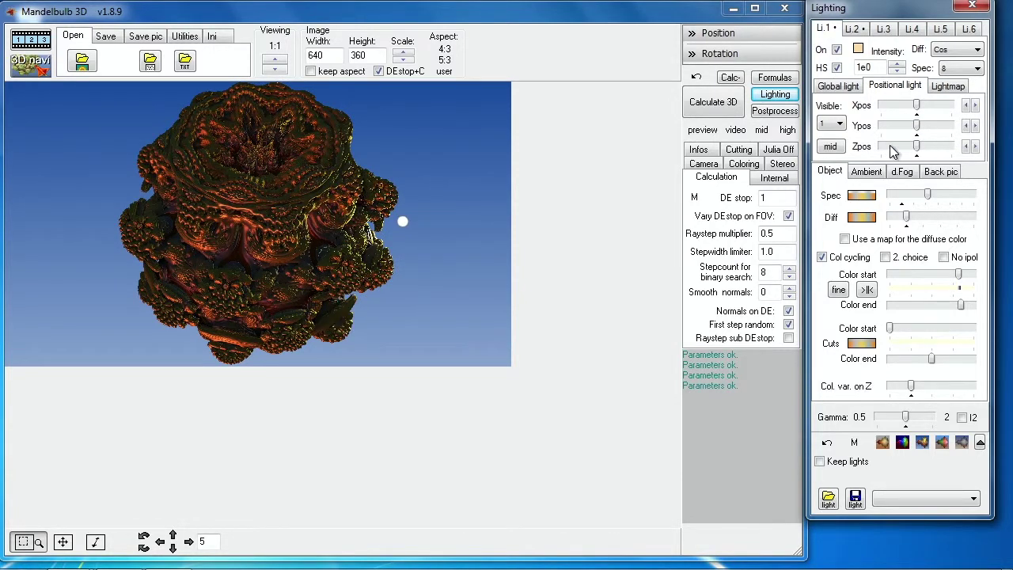
pyautogui.click(910, 152)
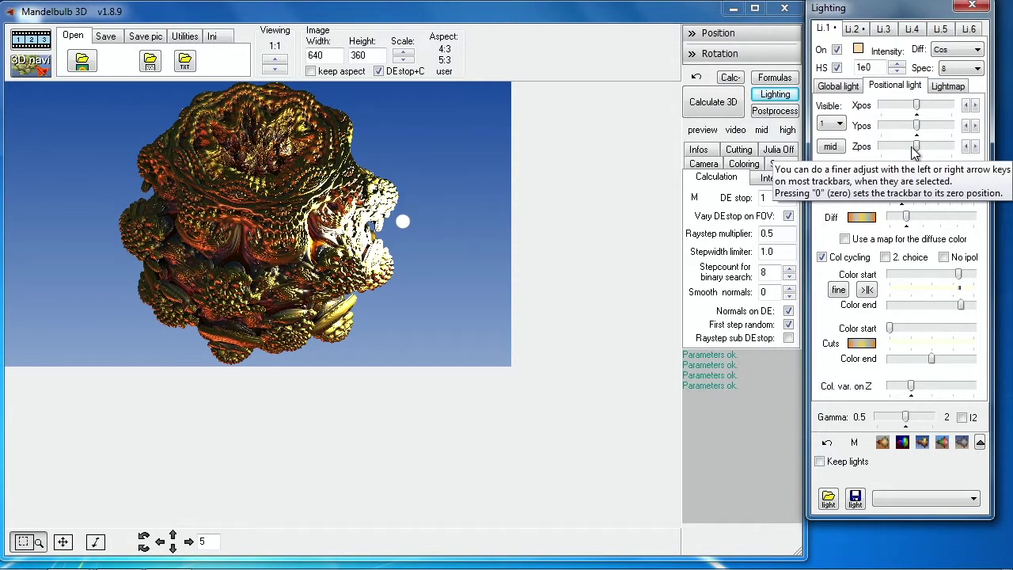
pyautogui.click(917, 150)
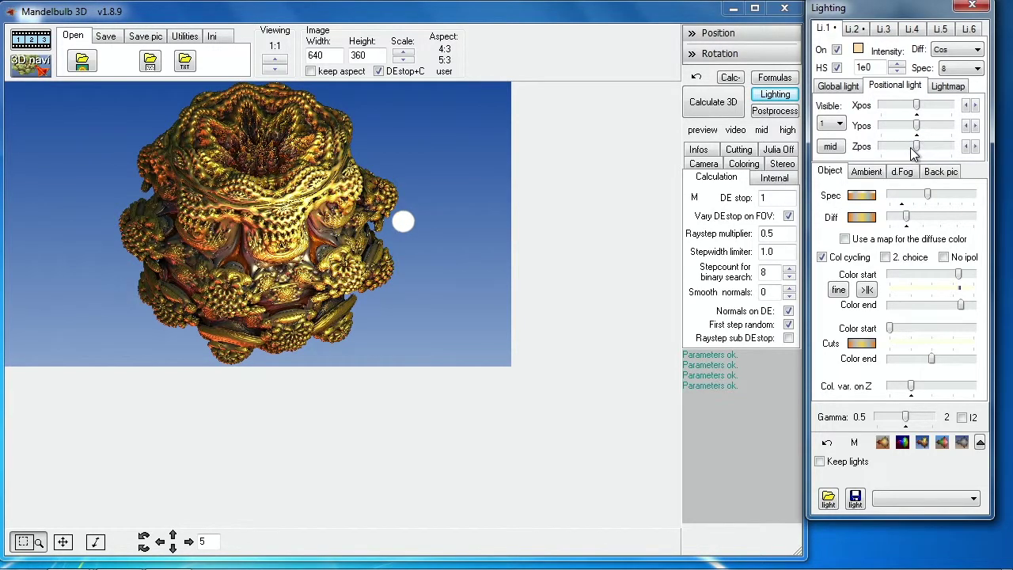
pyautogui.click(916, 150)
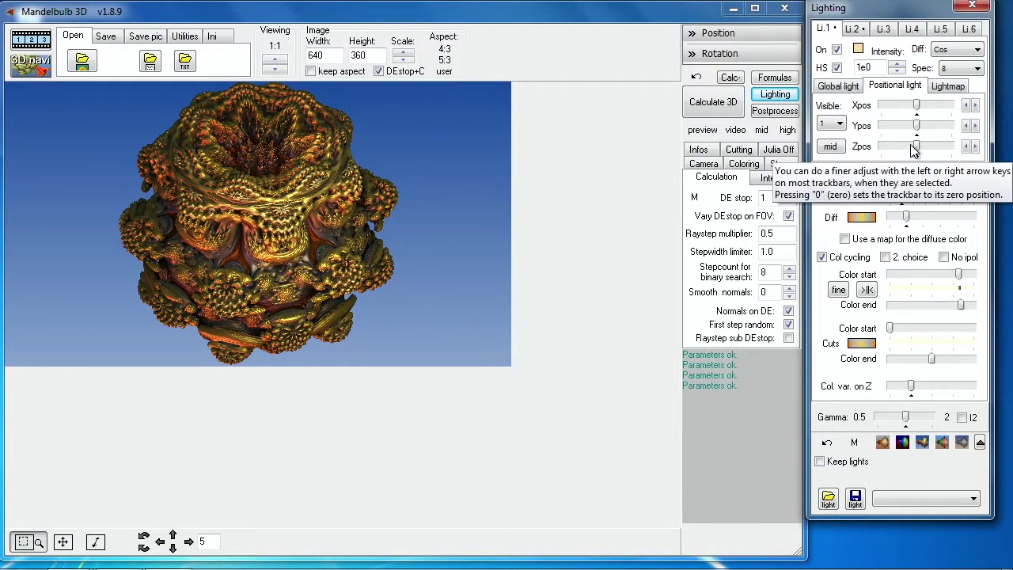
pyautogui.click(921, 146)
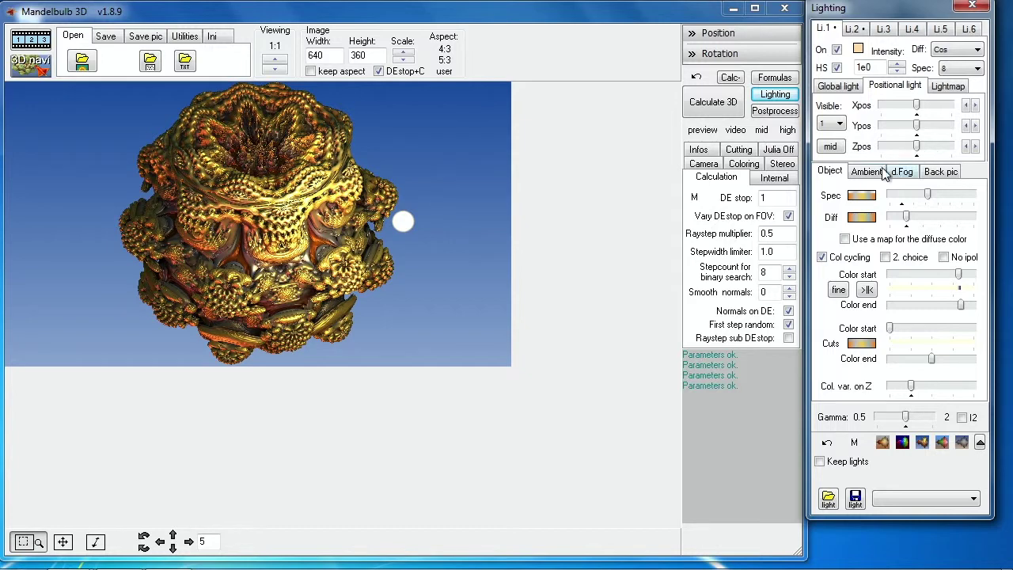
pyautogui.click(855, 90)
pyautogui.click(867, 107)
# - Set Visible back to 0, re-render with Calculate 3D, and close the Lighting window
pyautogui.click(866, 119)
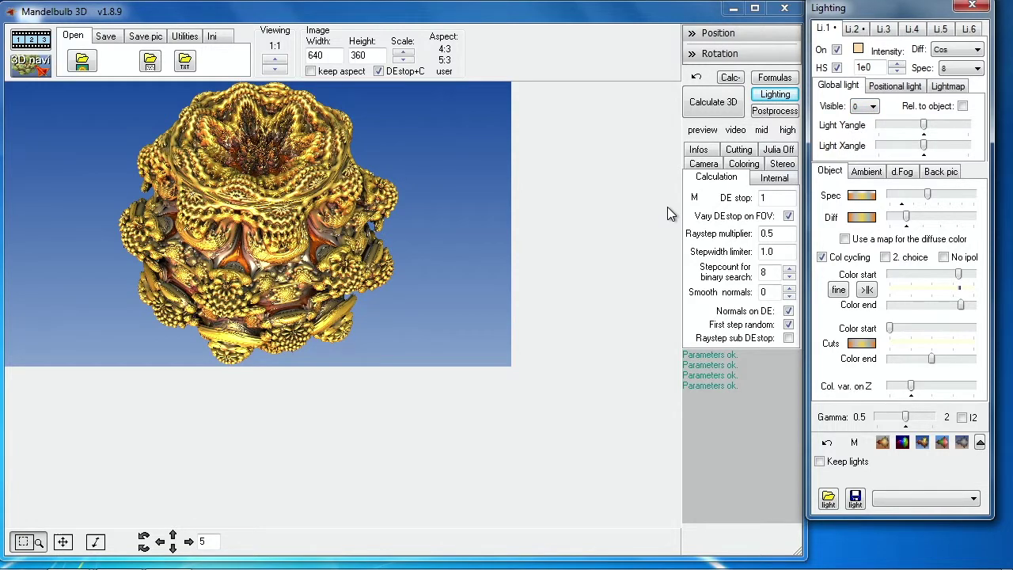
pyautogui.click(709, 101)
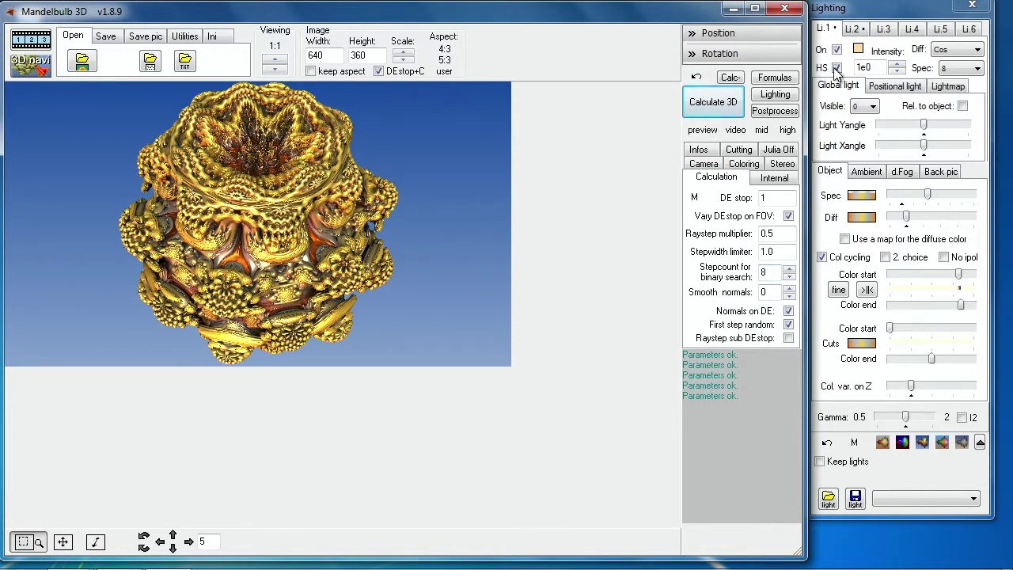
pyautogui.click(971, 7)
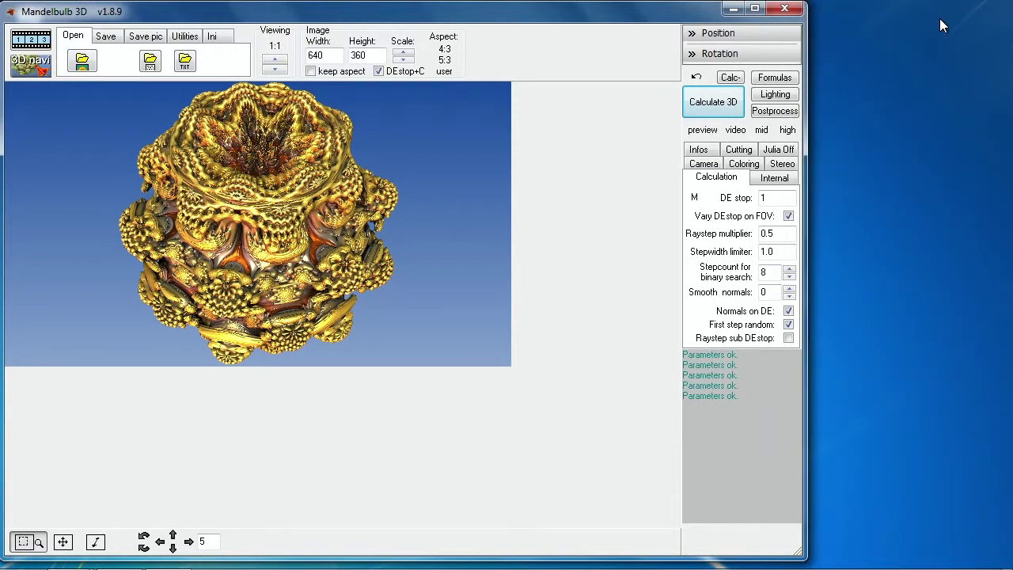
# - Bring up the Formulas window and check the Formula1 list, keeping Integer Power
pyautogui.click(776, 79)
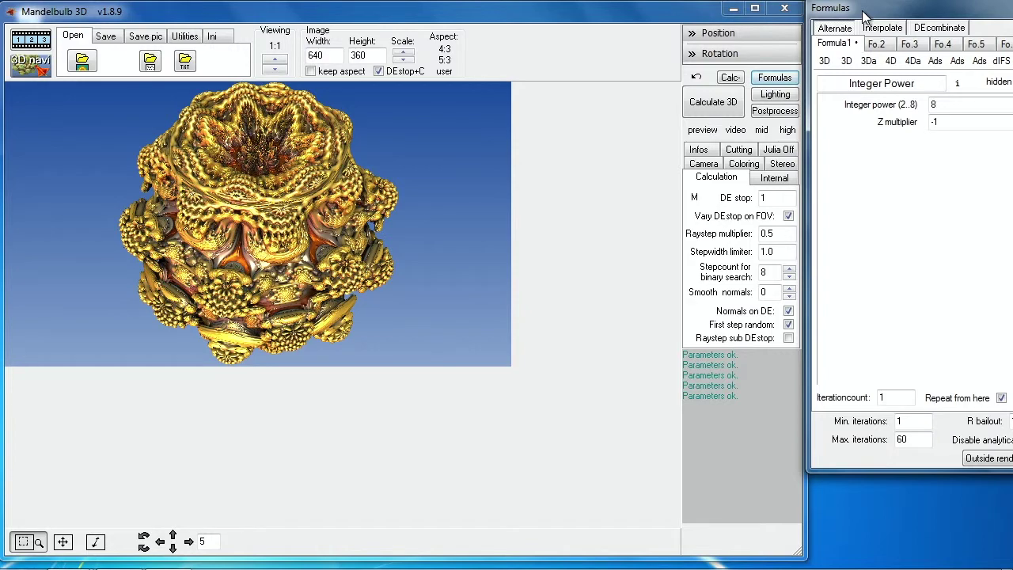
pyautogui.click(824, 62)
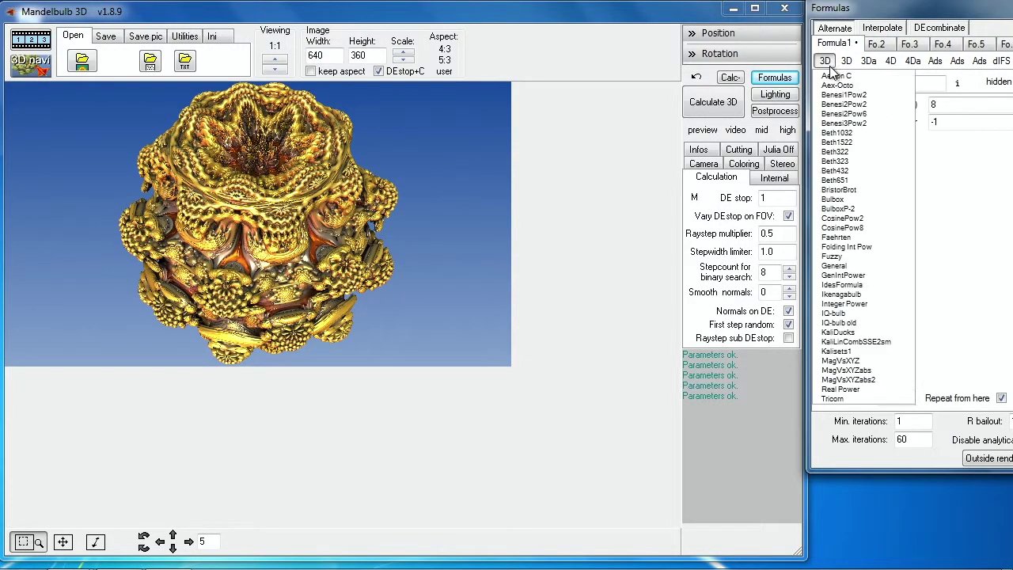
pyautogui.click(828, 67)
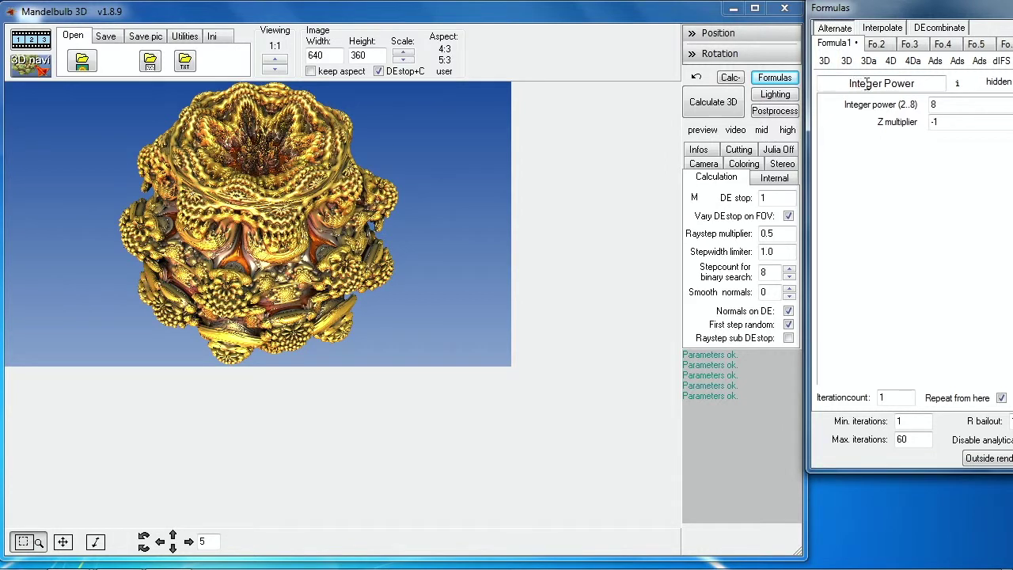
# - Re-render with Integer power 7, then set it to 3 and re-render into a vase-like shape
pyautogui.doubleClick(937, 104)
pyautogui.write('7')
pyautogui.click(721, 103)
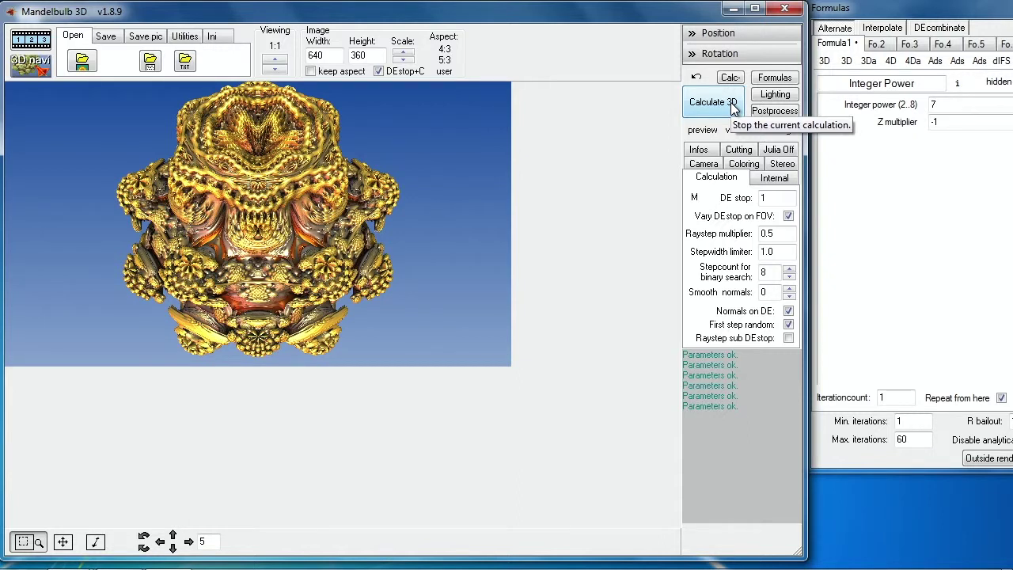
pyautogui.doubleClick(931, 104)
pyautogui.write('3')
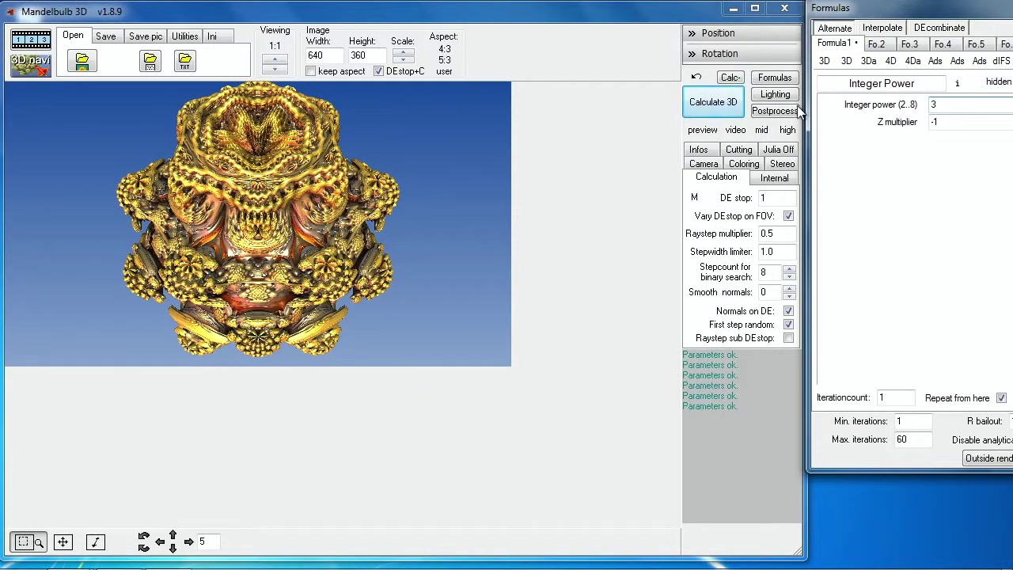
pyautogui.click(723, 103)
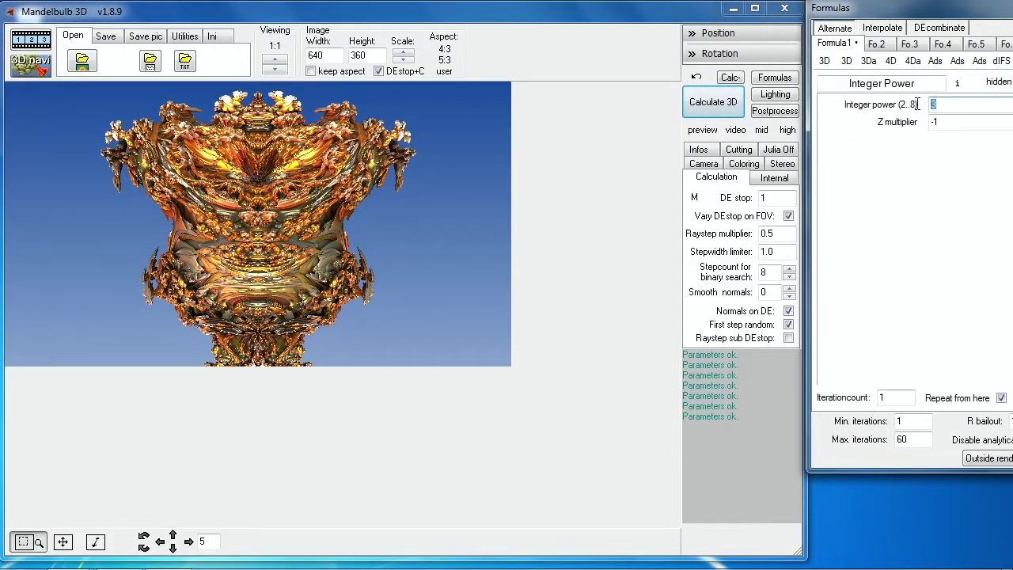
pyautogui.click(878, 46)
# - Add Amazing Box from the analytic 3D list as formula 2 and render the combined fractal
pyautogui.click(879, 45)
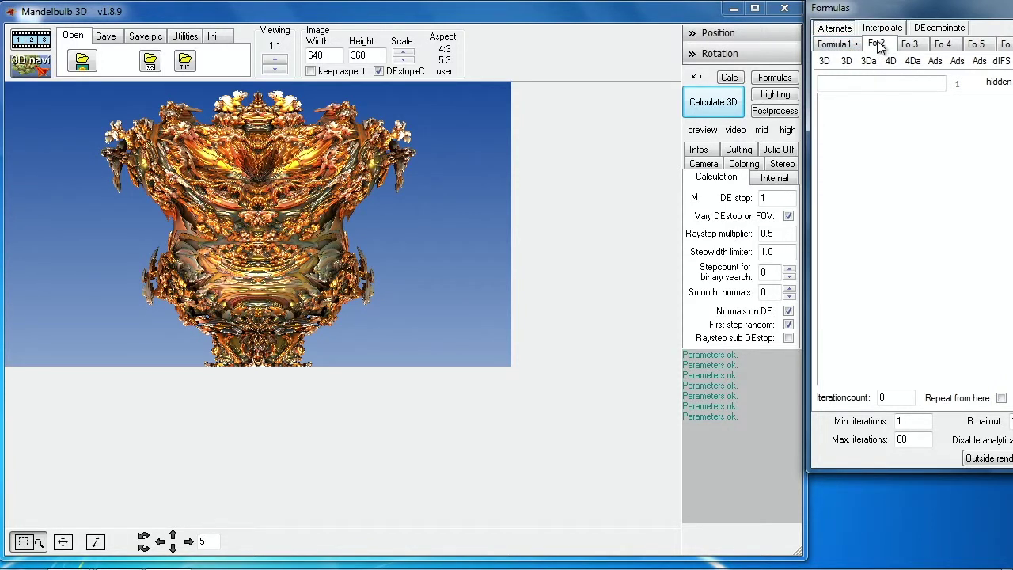
pyautogui.click(826, 61)
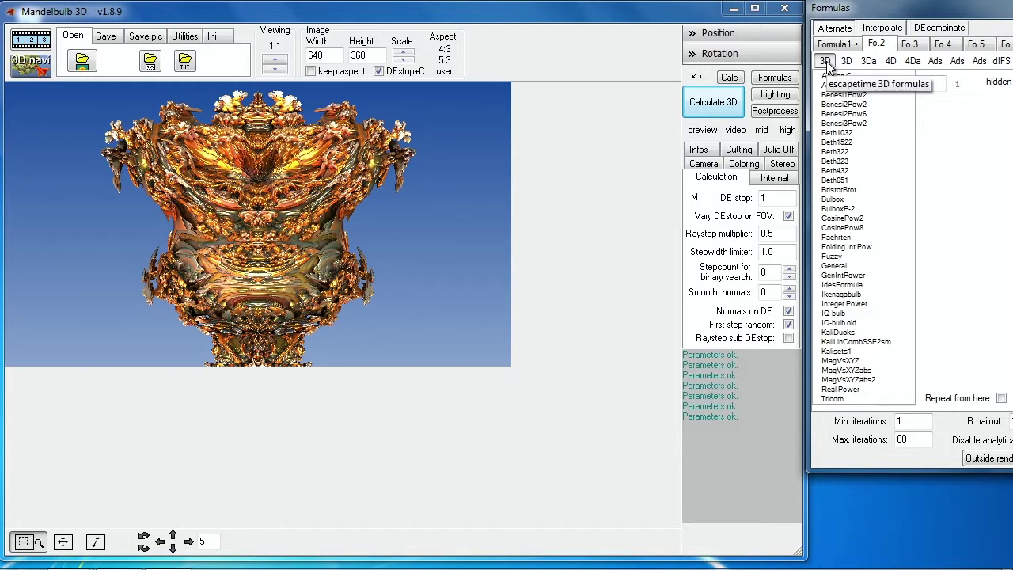
pyautogui.click(848, 61)
pyautogui.click(871, 61)
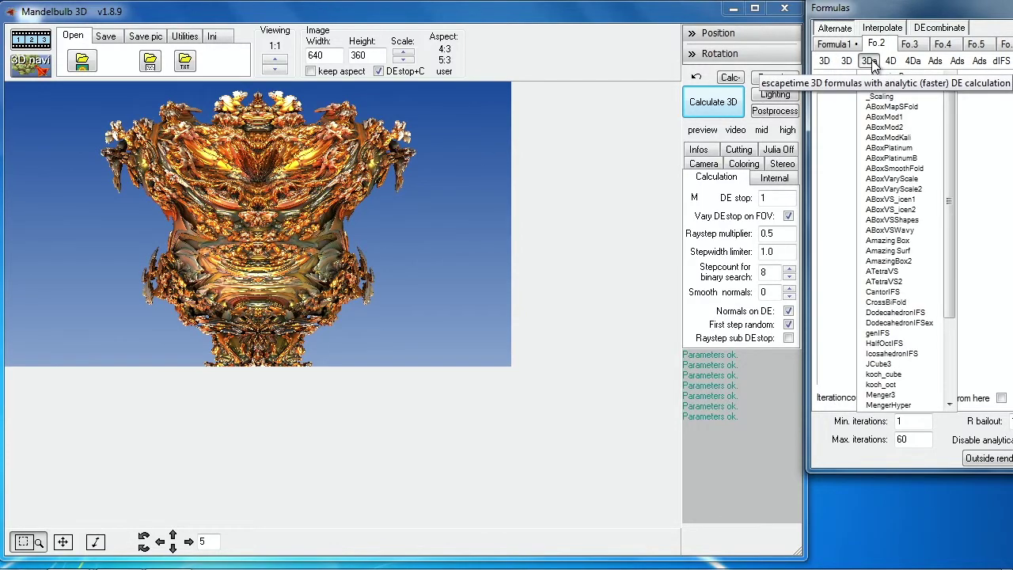
pyautogui.click(891, 61)
pyautogui.click(871, 61)
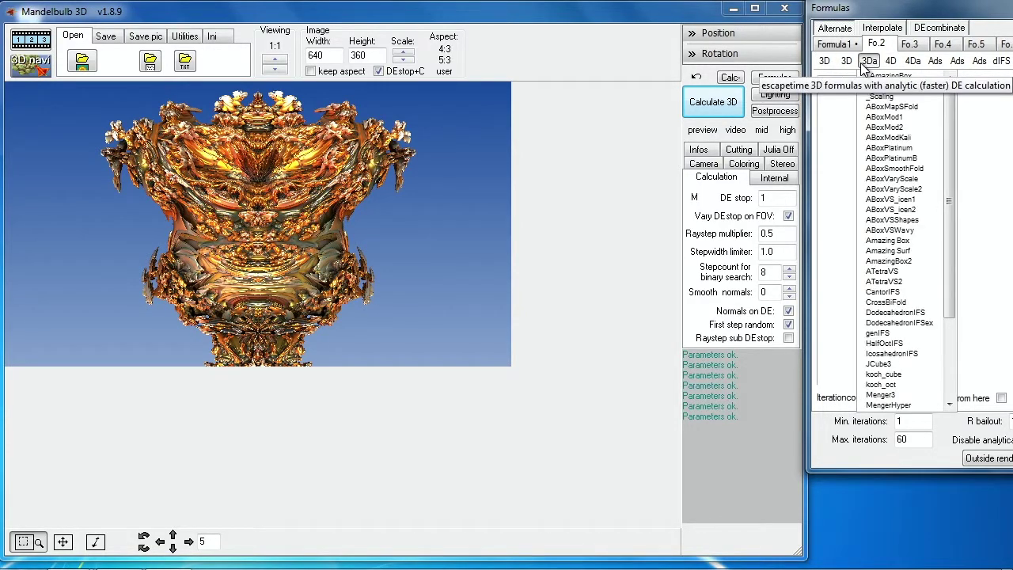
pyautogui.click(850, 62)
pyautogui.click(870, 61)
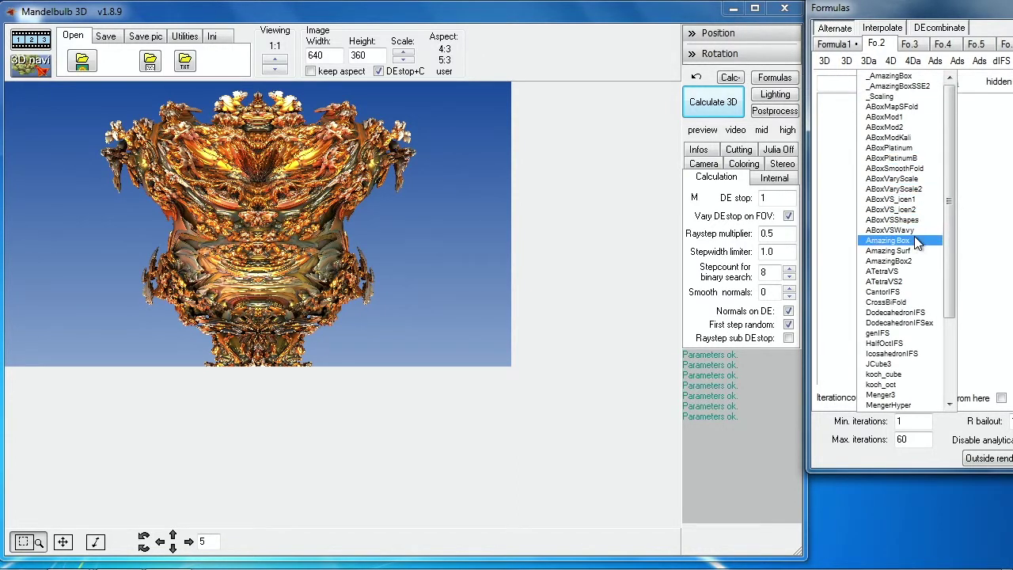
pyautogui.click(888, 241)
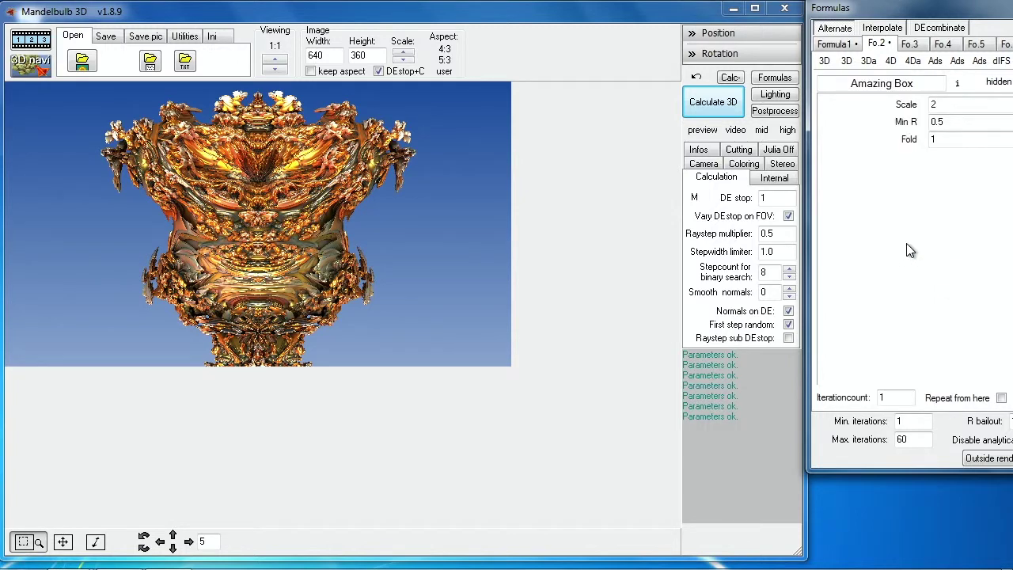
pyautogui.click(713, 101)
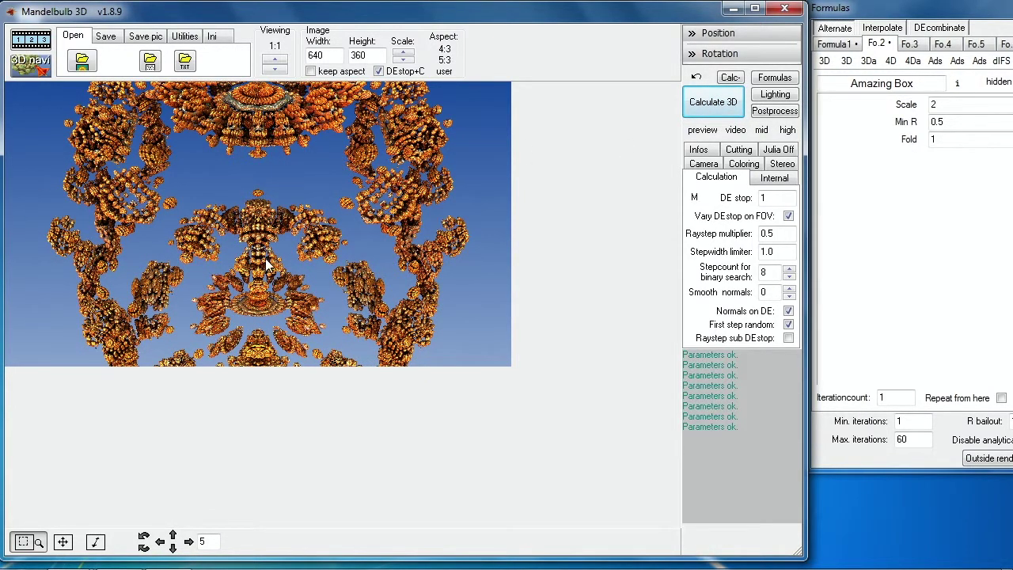
# - Change Amazing Box's Scale to 1.9 and re-render
pyautogui.doubleClick(935, 105)
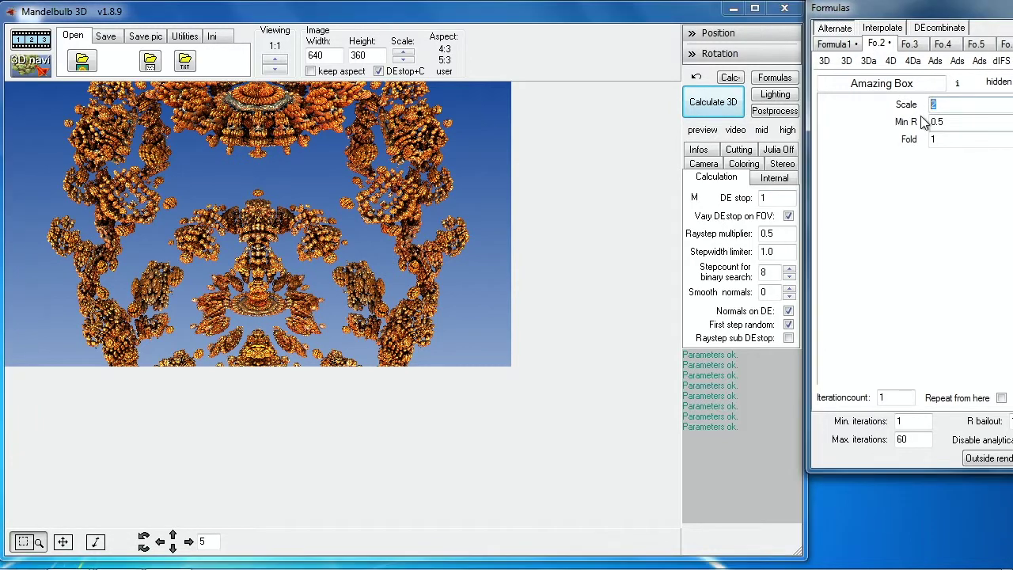
pyautogui.write('1.9')
pyautogui.click(704, 103)
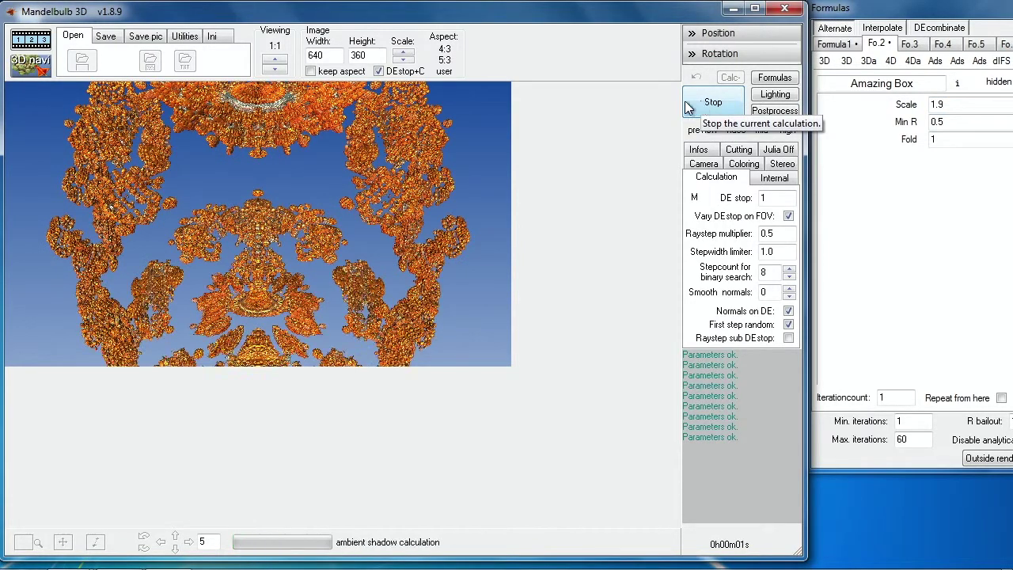
# - Set Amazing Box's Scale to 8 and Fold to 1.5, rendering after each change
pyautogui.moveTo(959, 105); pyautogui.dragTo(924, 104)
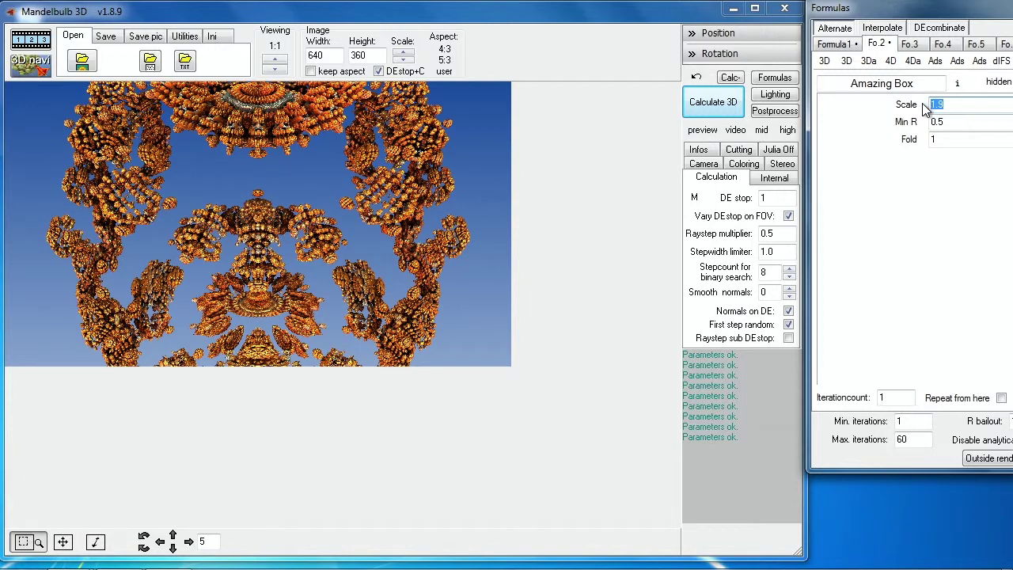
pyautogui.write('8')
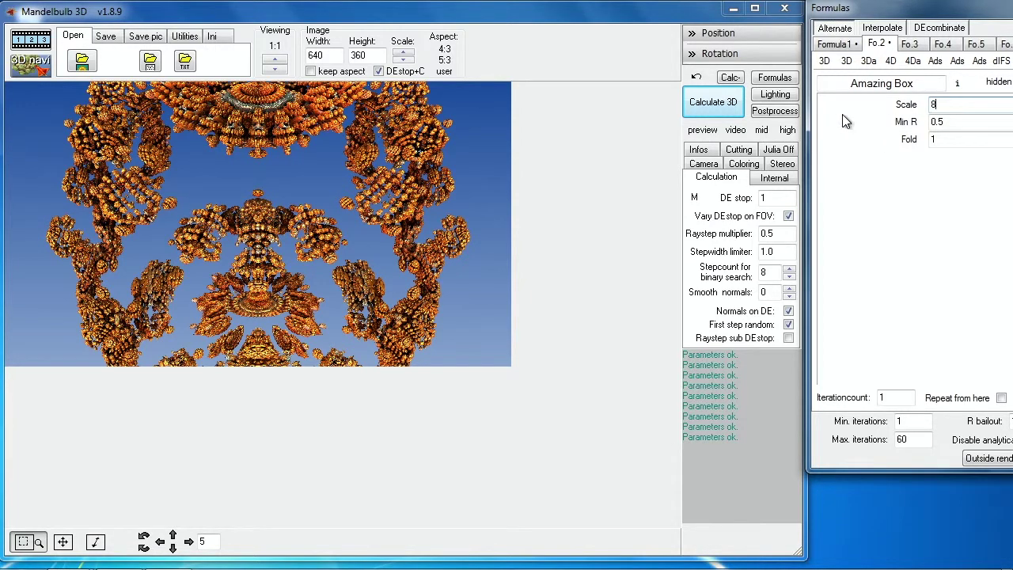
pyautogui.click(723, 103)
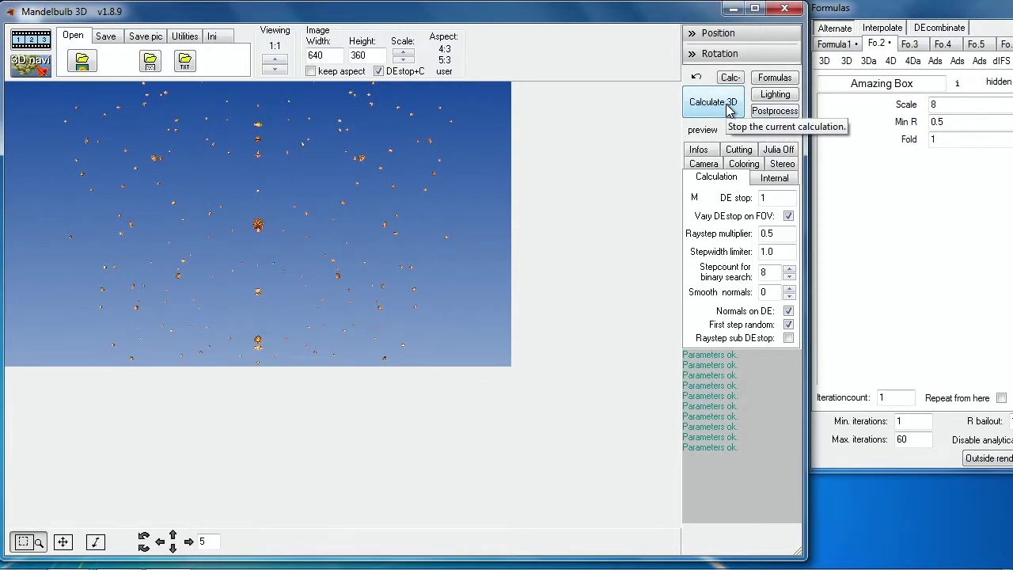
pyautogui.click(947, 121)
pyautogui.write('1.5')
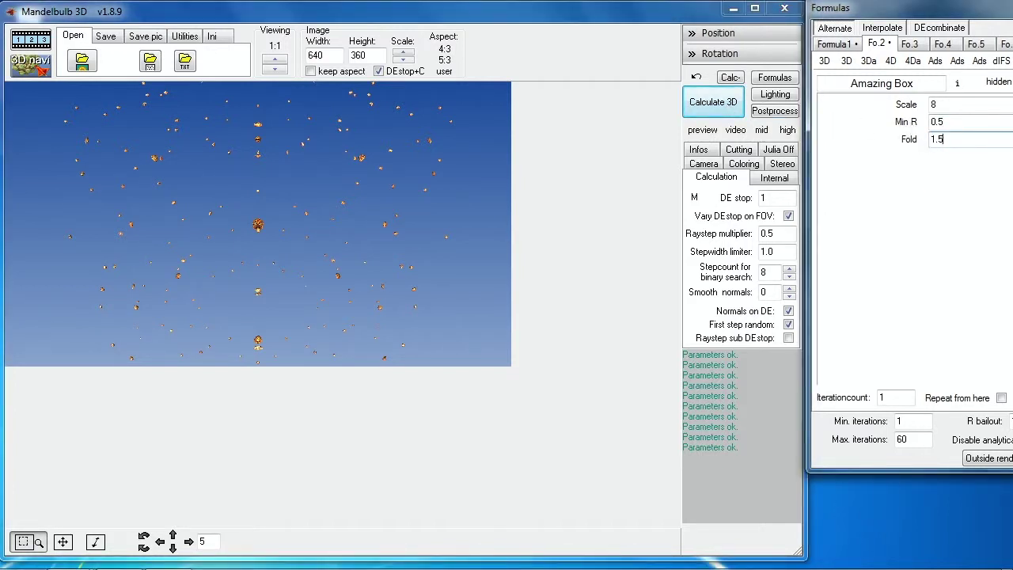
pyautogui.click(715, 110)
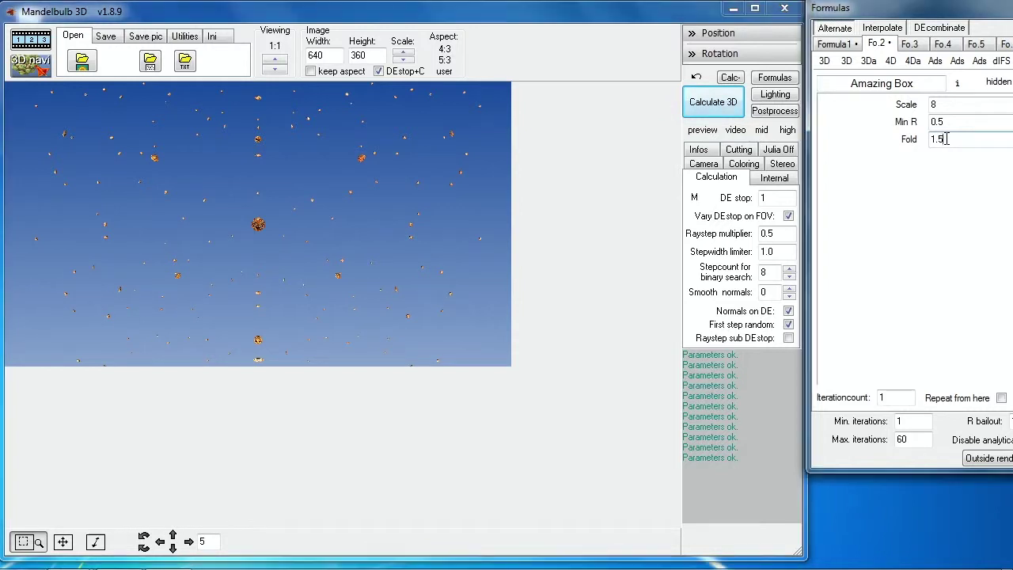
pyautogui.doubleClick(946, 139)
# - Swap formula 2 from Amazing Box to GeneralQuat from the 4D list and render the result
pyautogui.click(940, 91)
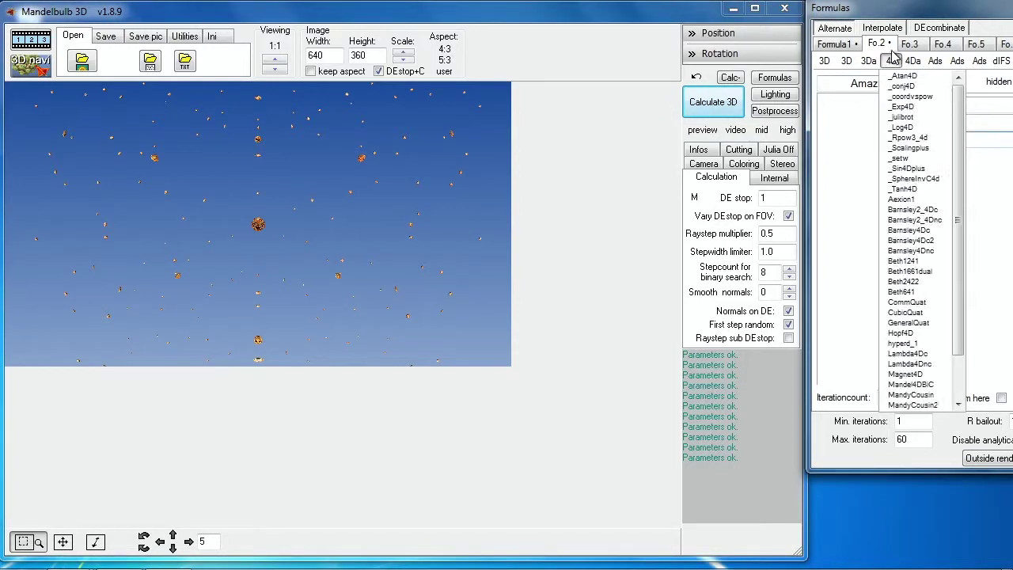
pyautogui.click(892, 51)
pyautogui.click(901, 81)
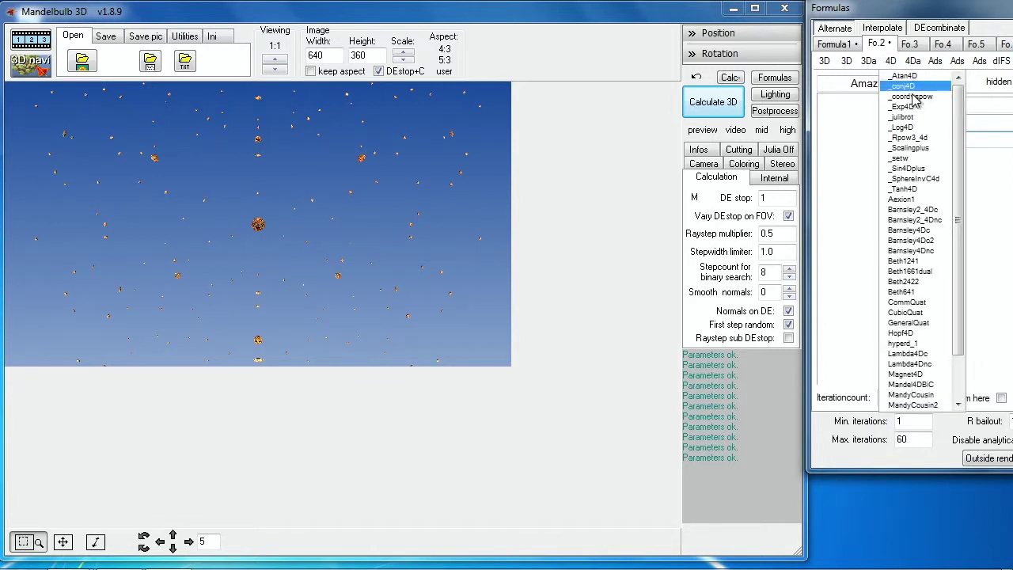
pyautogui.click(909, 322)
pyautogui.click(722, 101)
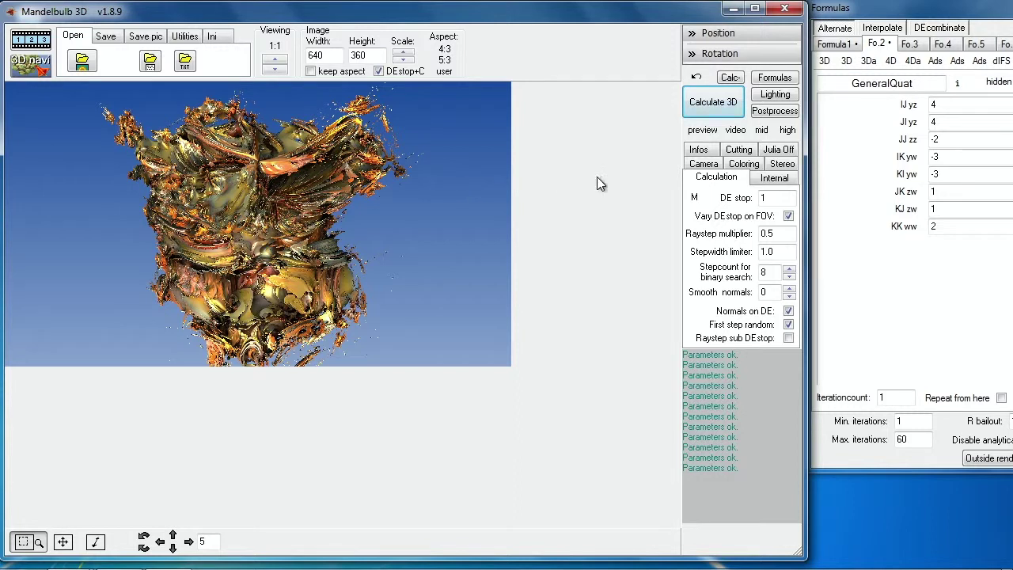
pyautogui.click(843, 46)
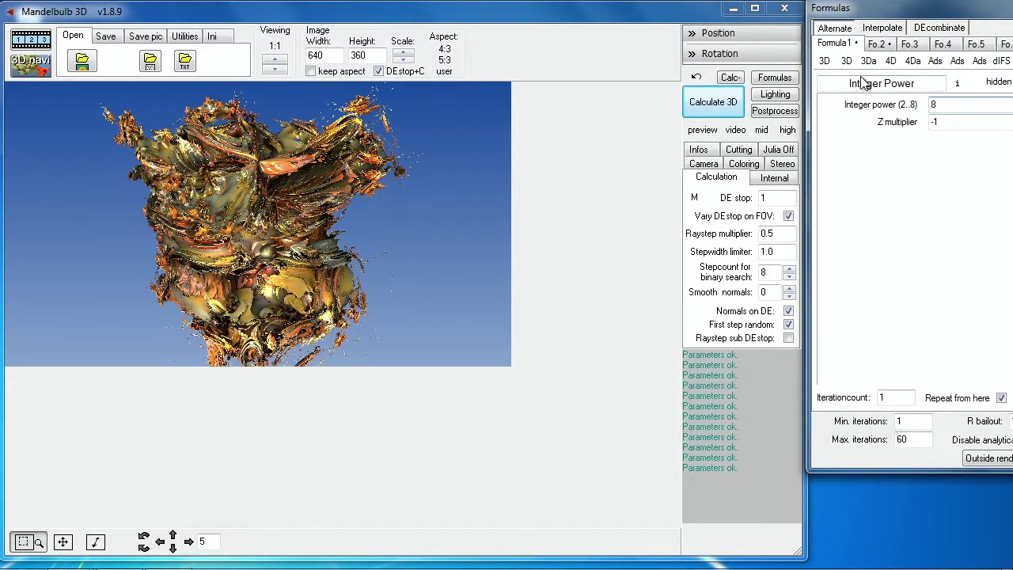
pyautogui.click(713, 102)
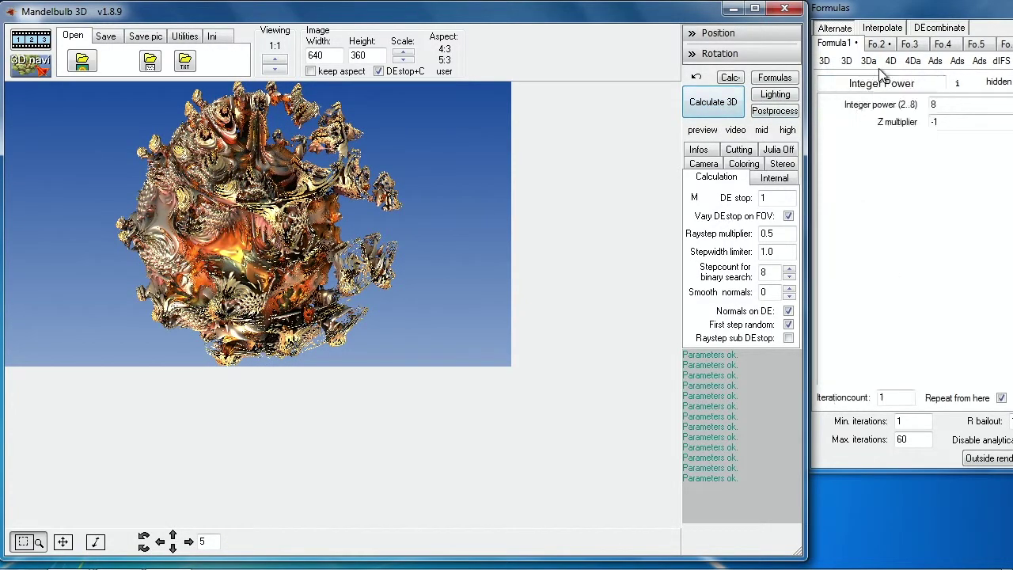
# - Render Amazing Box as formula 1, then switch formula 1 to Menger4 from the 4Da list
pyautogui.moveTo(884, 63)
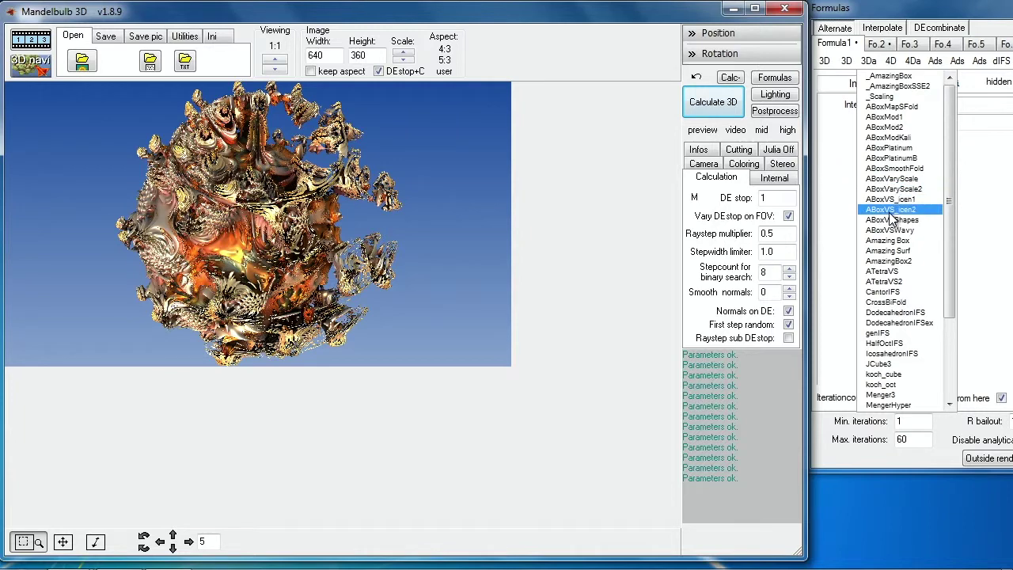
pyautogui.click(890, 240)
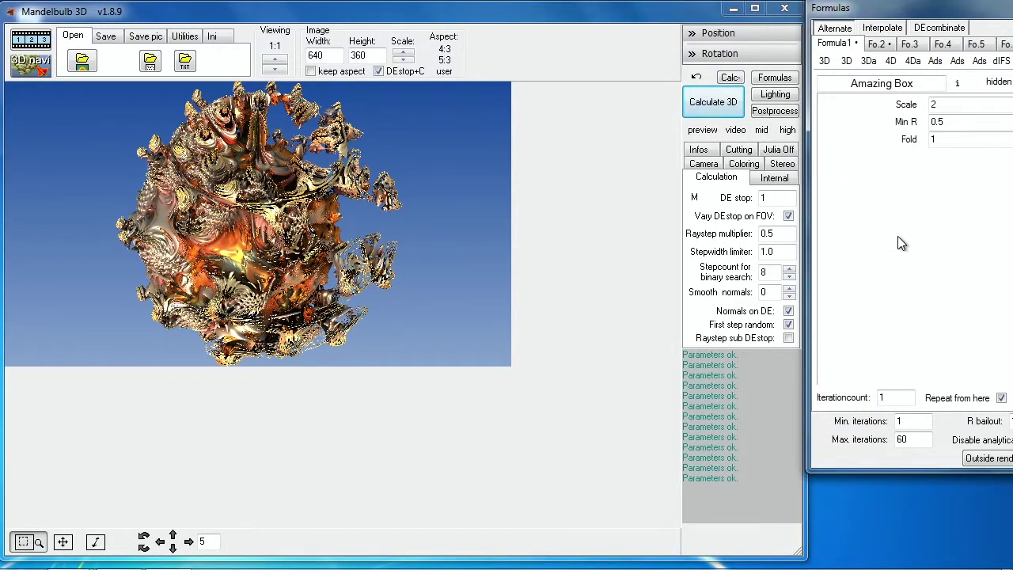
pyautogui.click(701, 103)
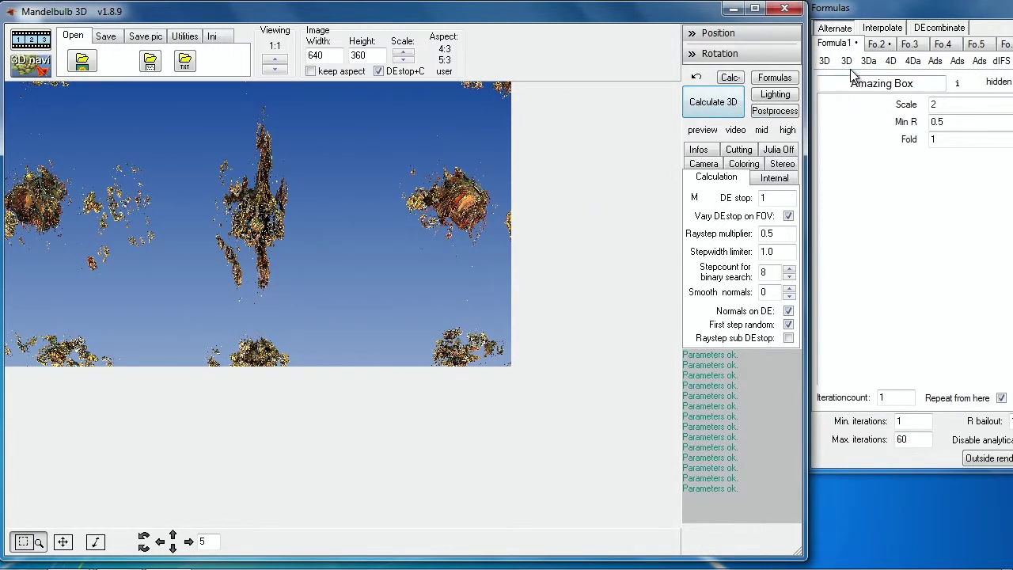
pyautogui.click(919, 62)
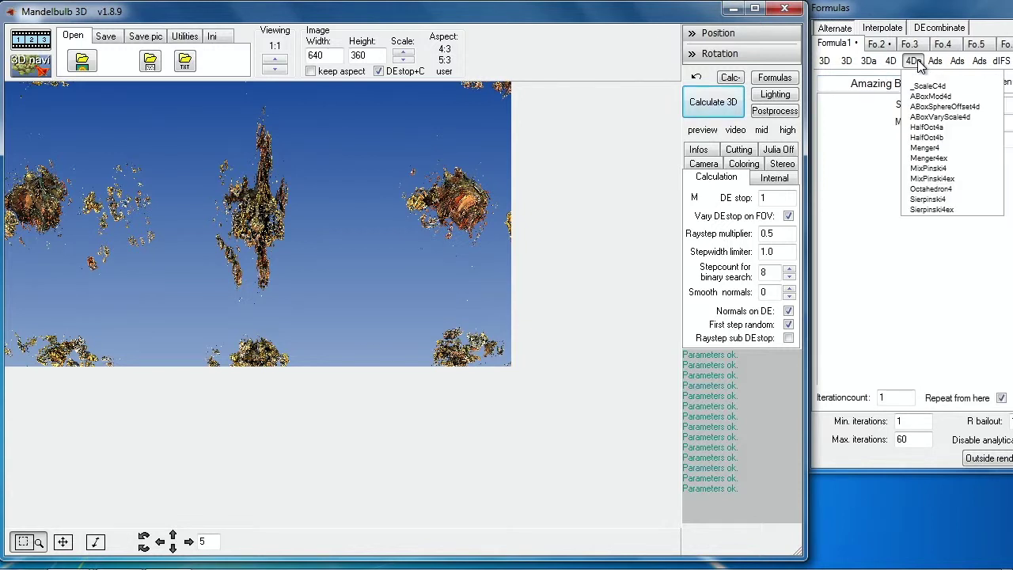
pyautogui.click(928, 148)
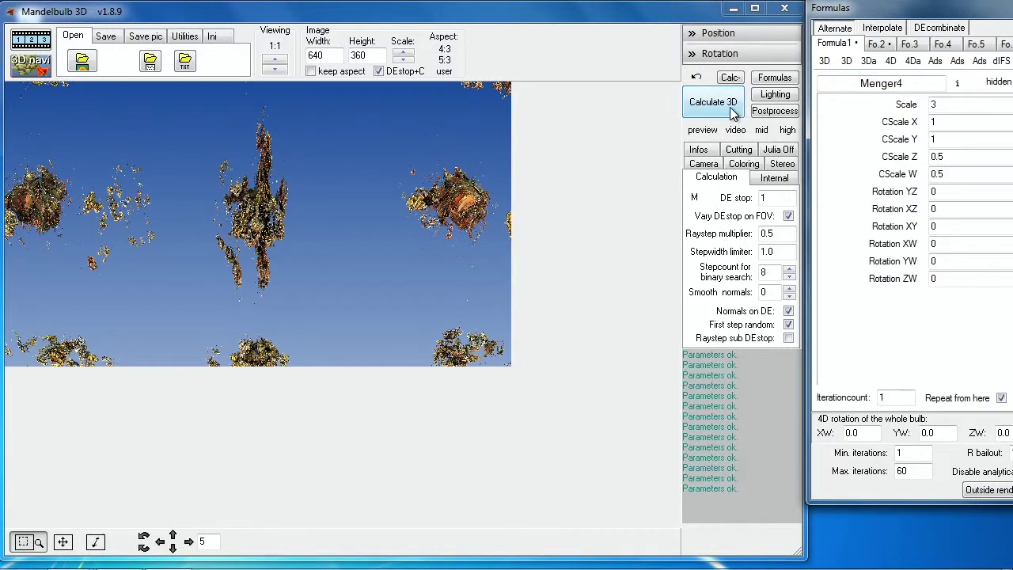